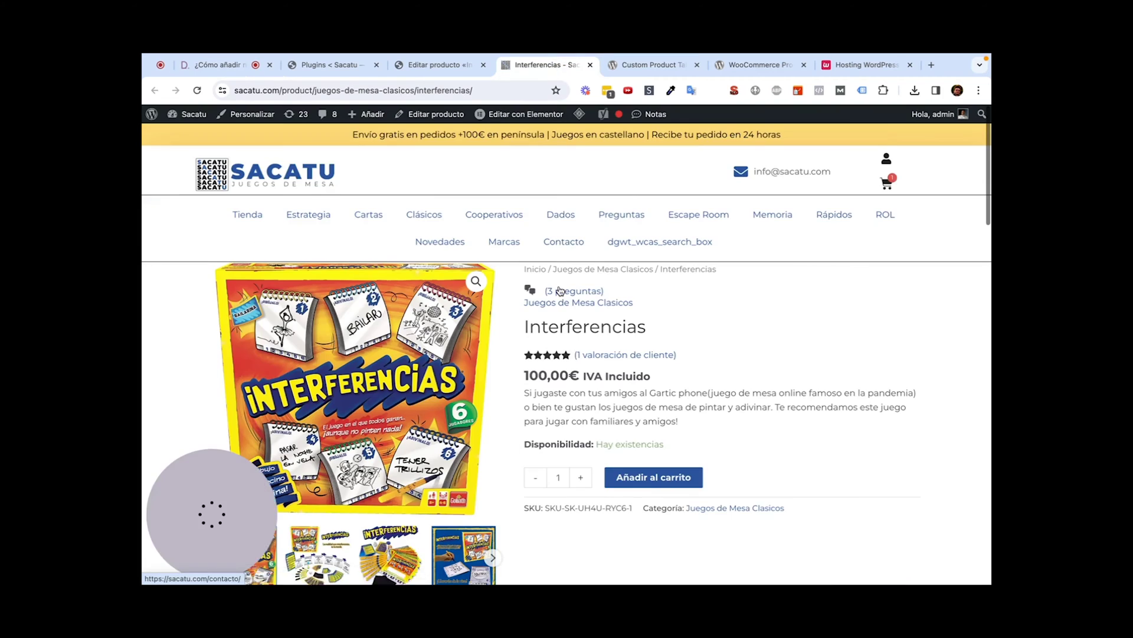
Examine the Interferencias product page and its description, additional information, reviews, and questions and answers tabs.
scroll(561, 292, down, 5)
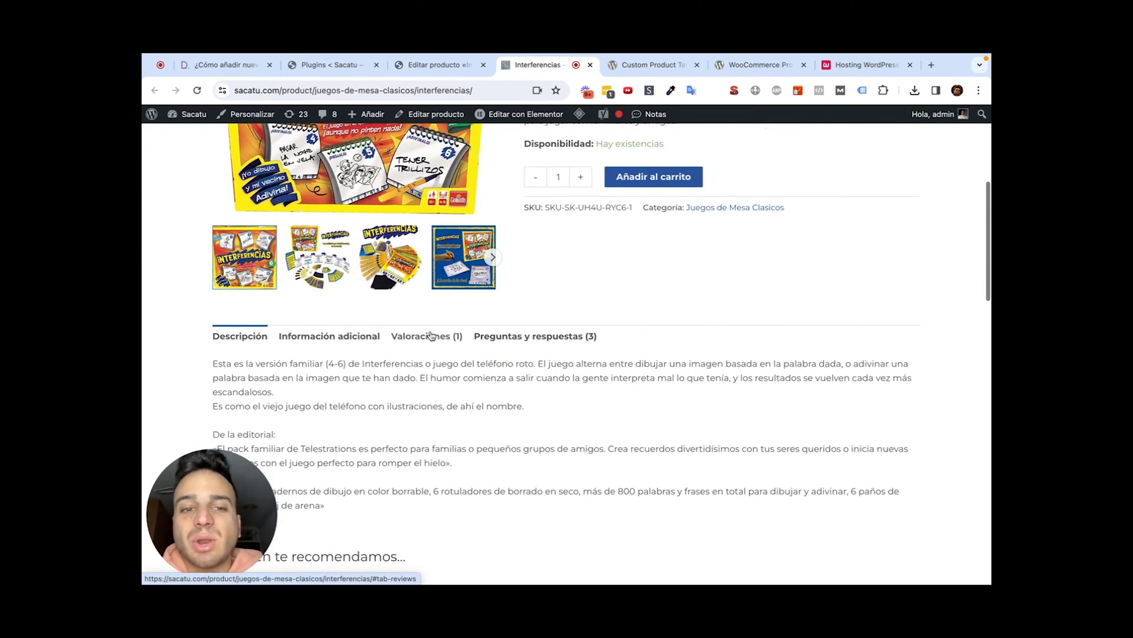
scroll(430, 335, down, 1)
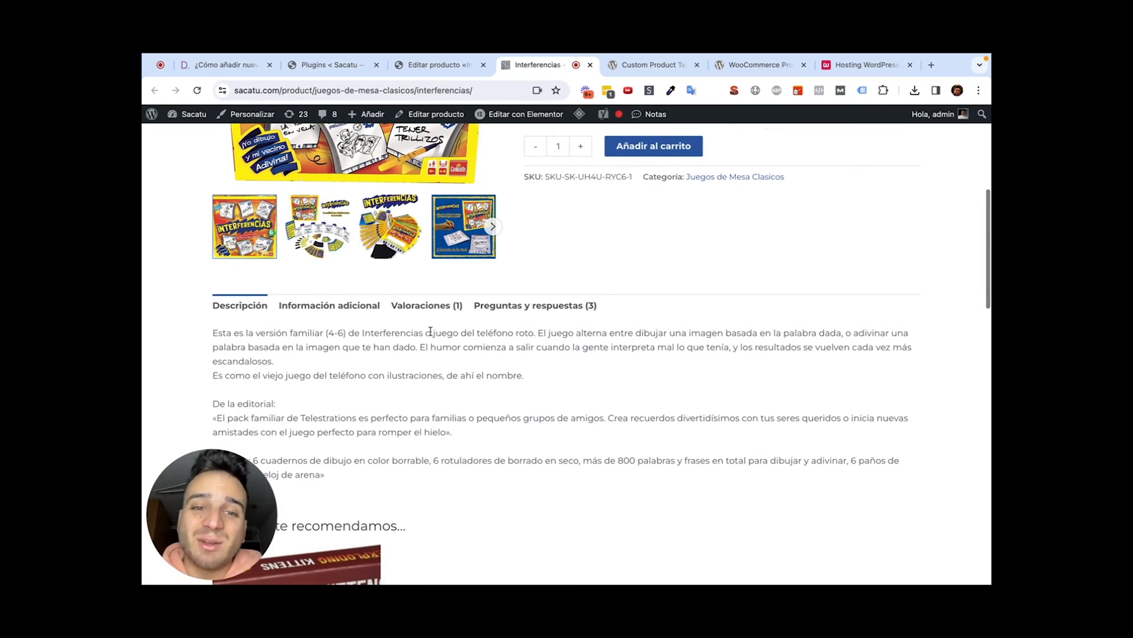
click(516, 305)
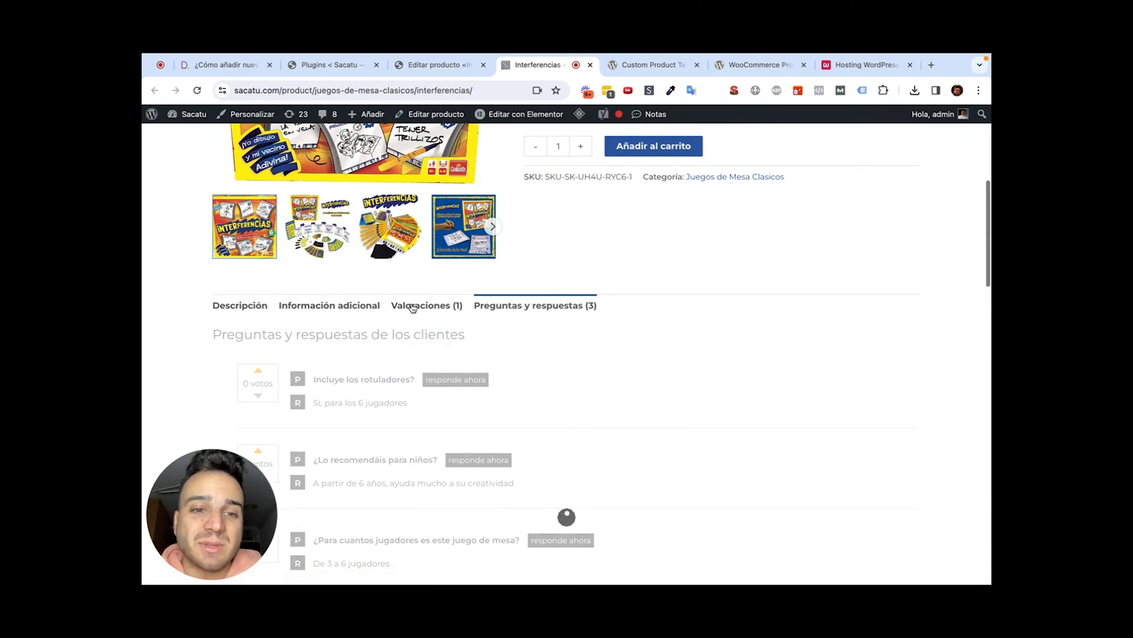
click(253, 306)
scroll(386, 384, down, 2)
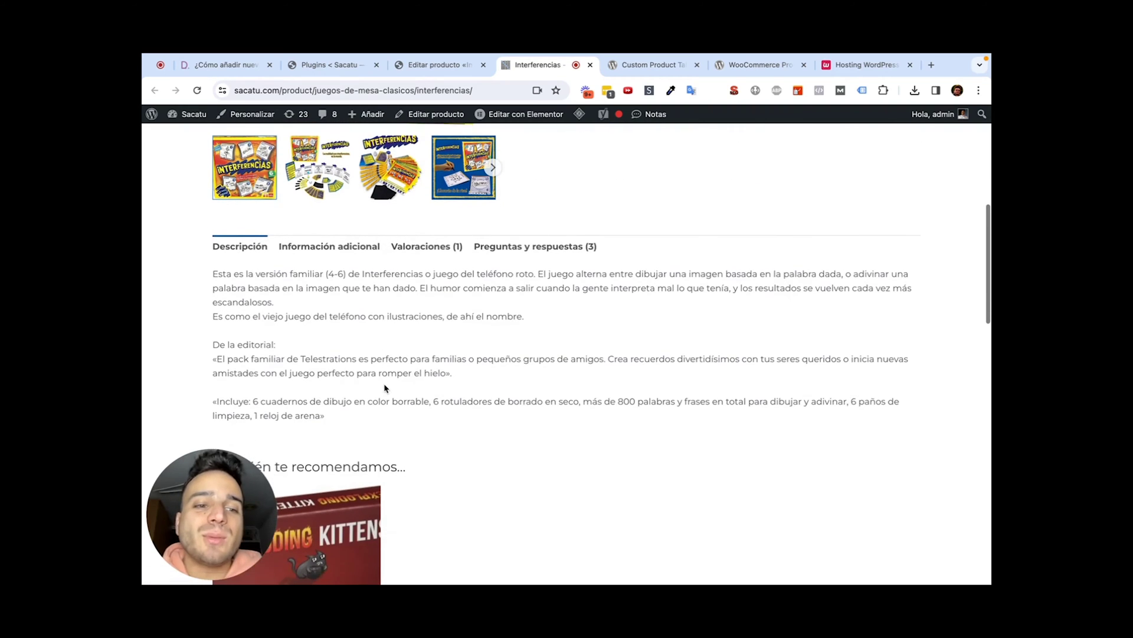
scroll(385, 375, down, 1)
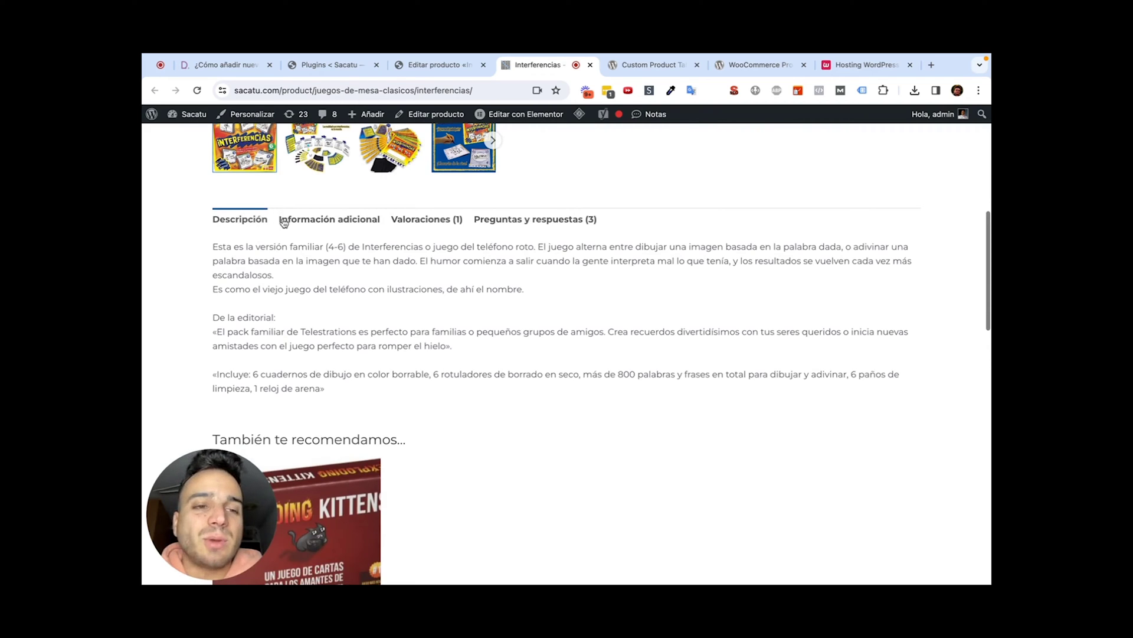
scroll(364, 245, up, 5)
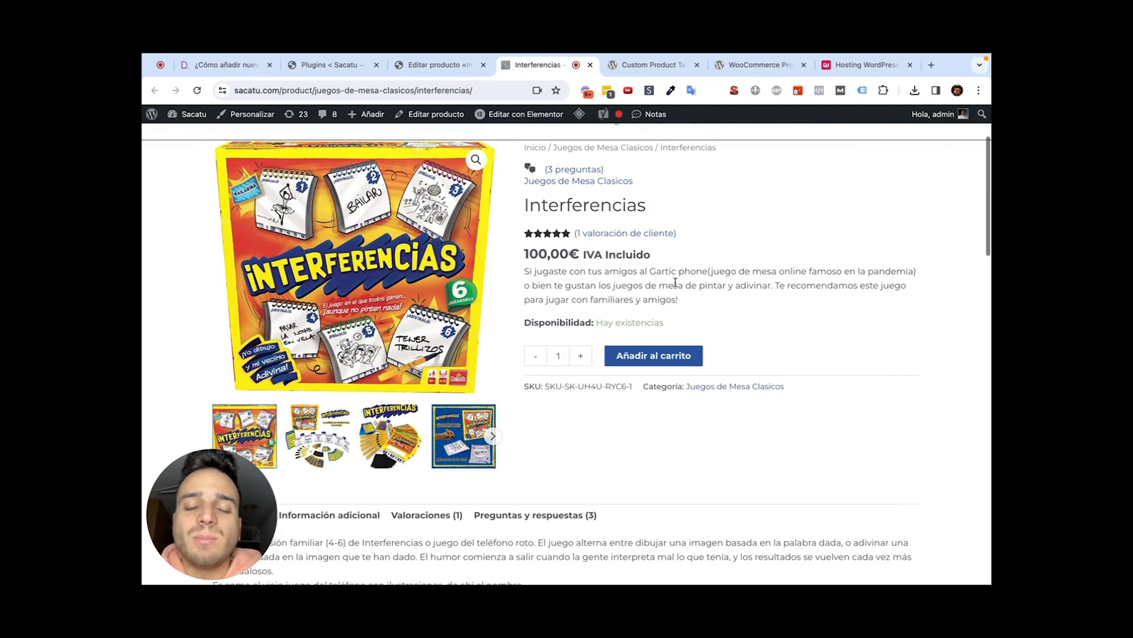
scroll(676, 286, down, 1)
scroll(535, 337, down, 2)
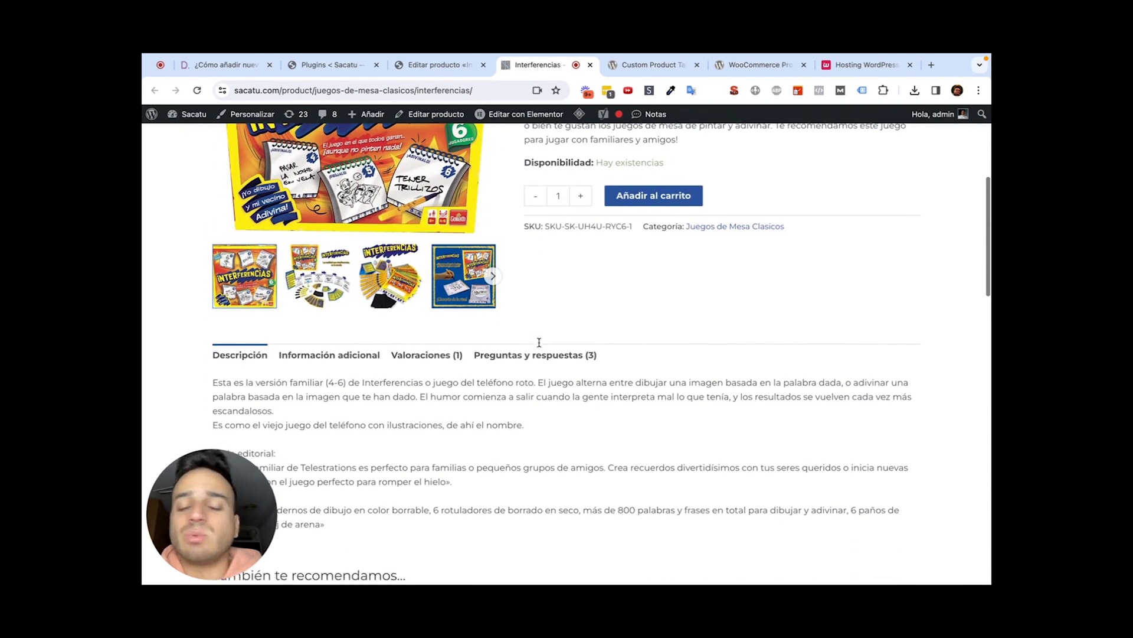
scroll(539, 347, down, 1)
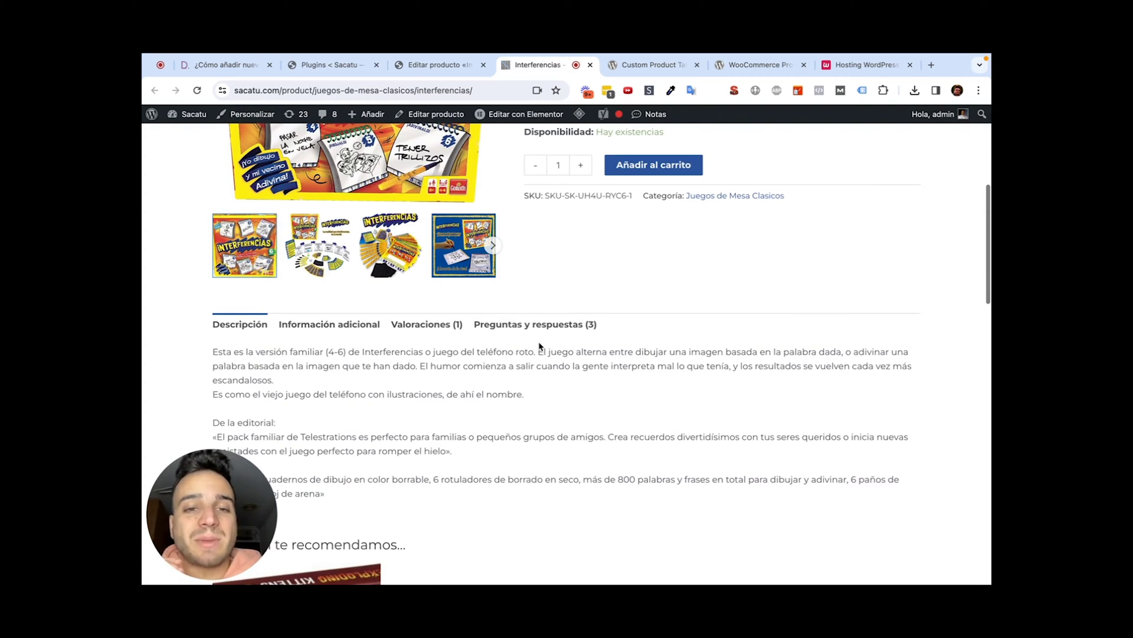
scroll(540, 347, down, 1)
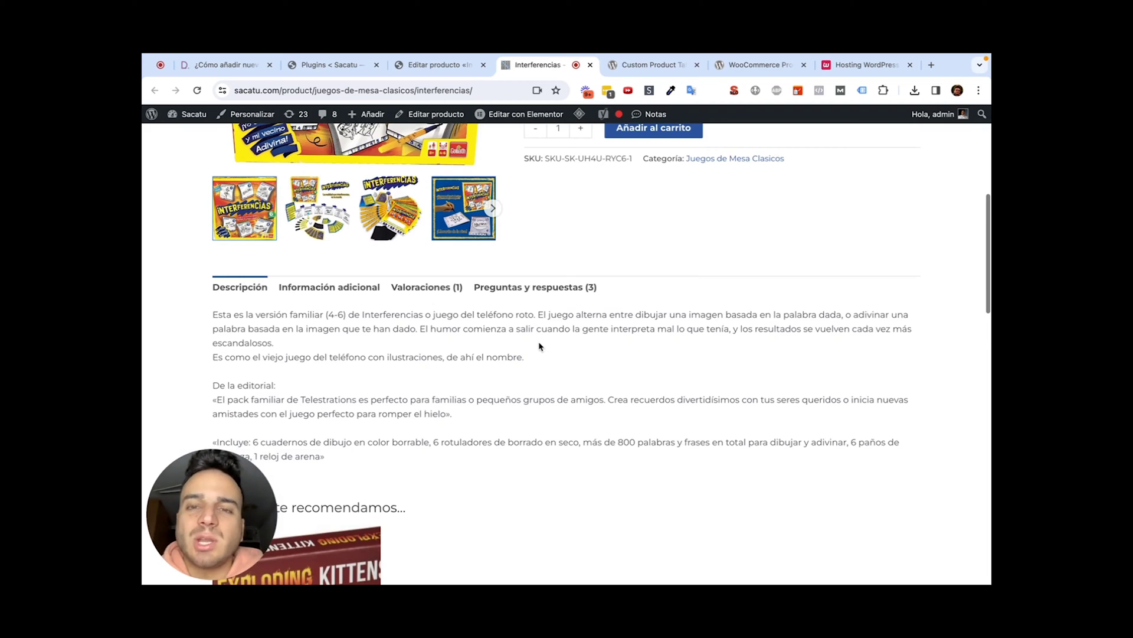
Check the two product tab plugins' WordPress.org pages and copy the name "Custom Product Tabs for WooCommerce".
key(ctrl+Tab)
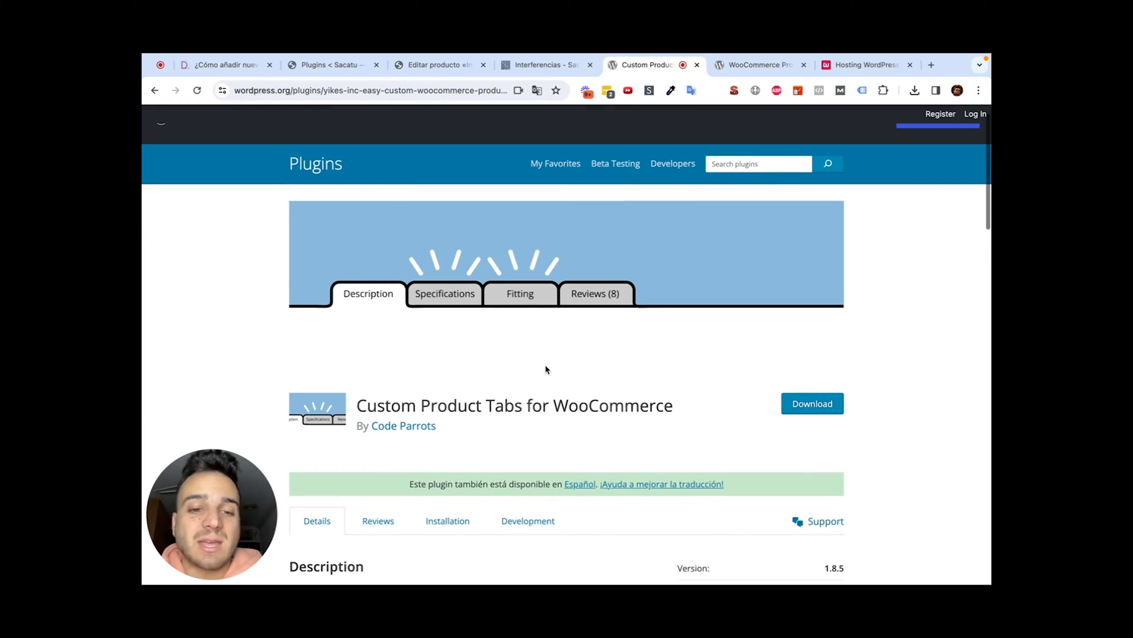
click(755, 65)
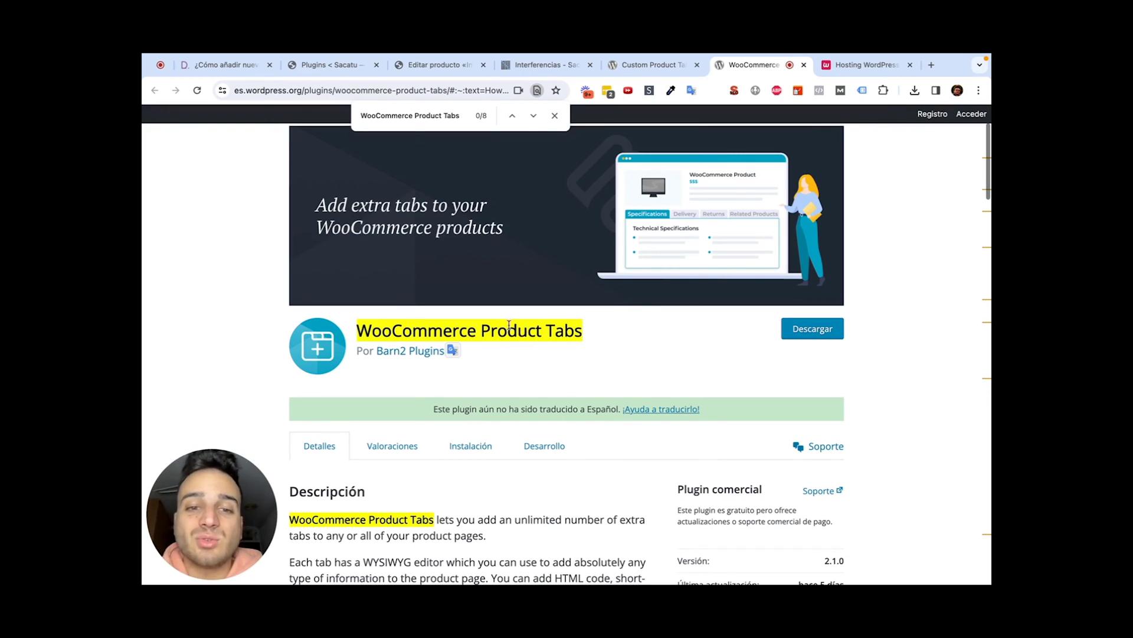
click(650, 65)
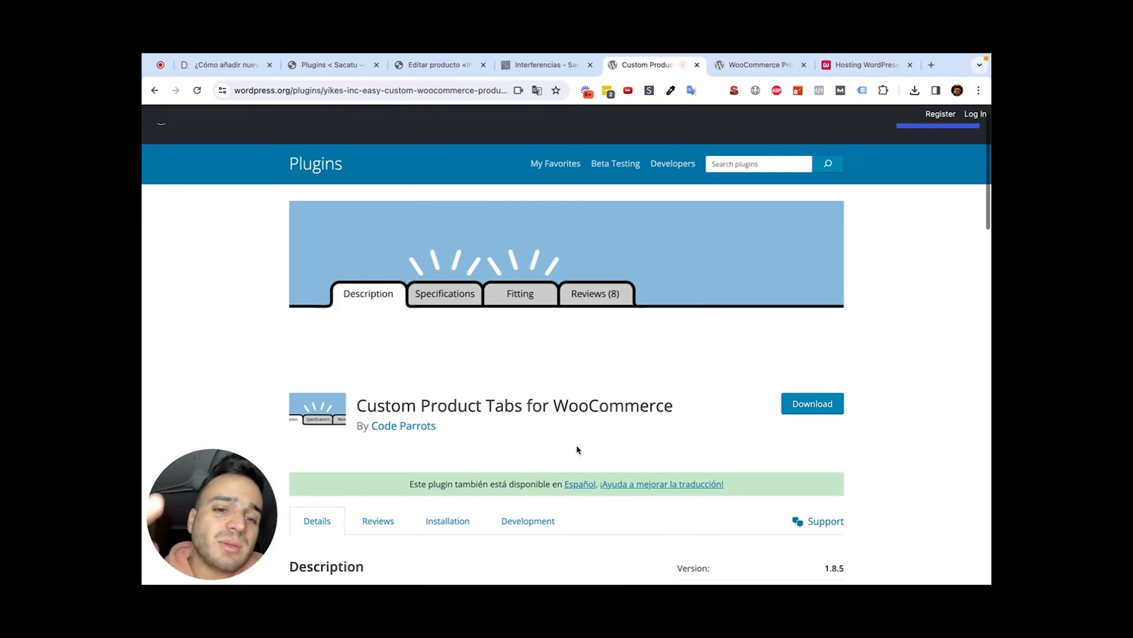
triple_click(588, 410)
key(super+c)
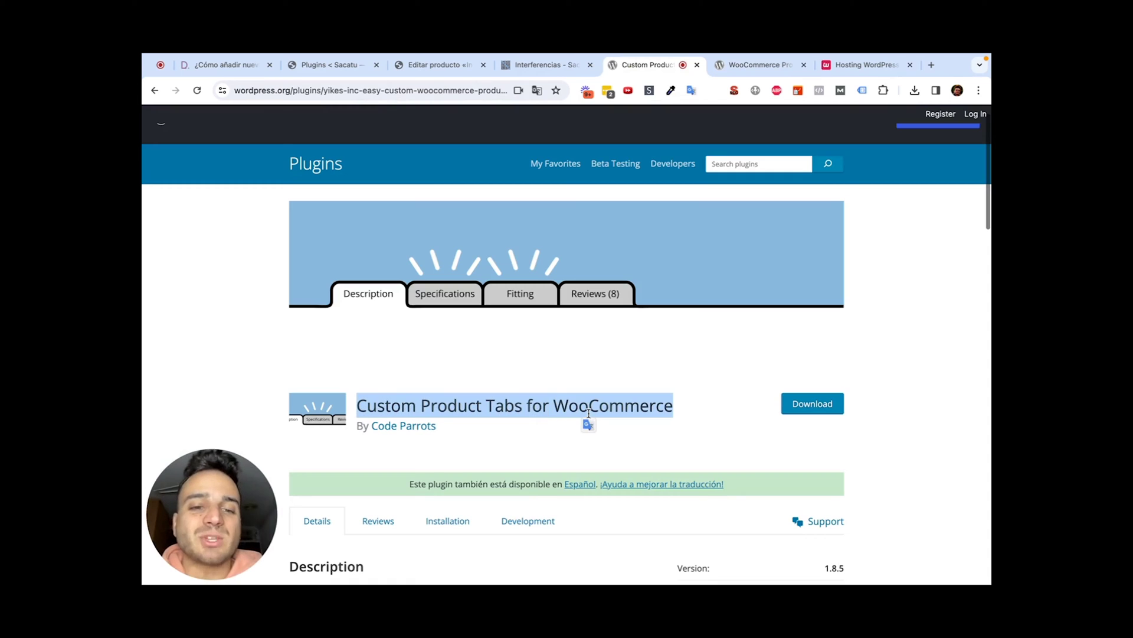
click(552, 377)
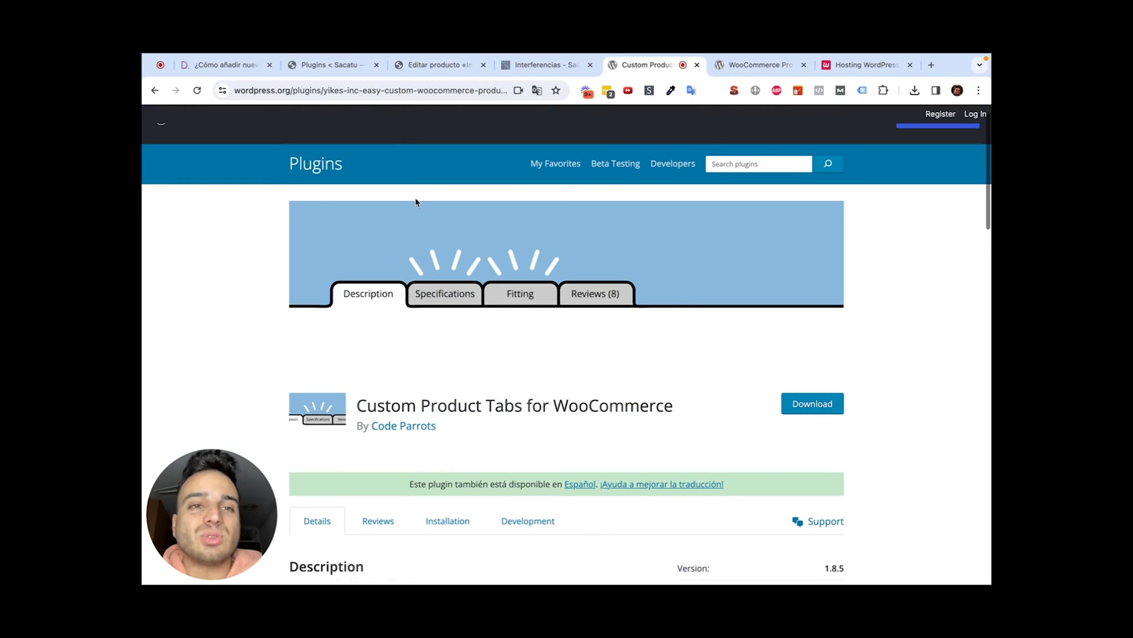
Search the site's plugin installer for "Custom Product Tabs for WooCommerce".
click(331, 65)
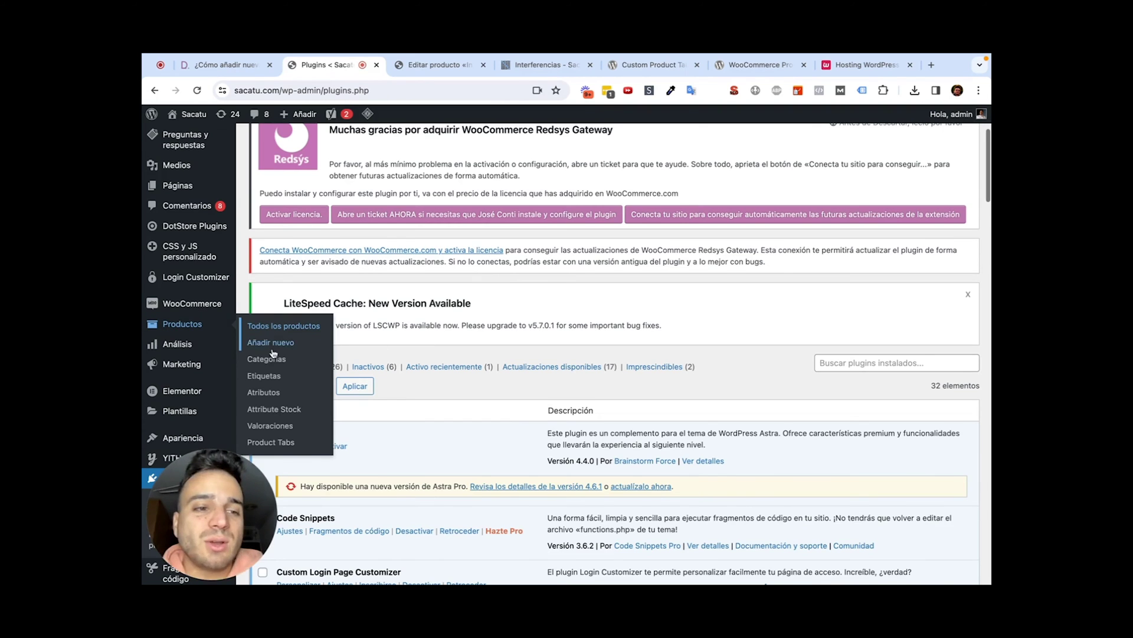
scroll(272, 353, down, 3)
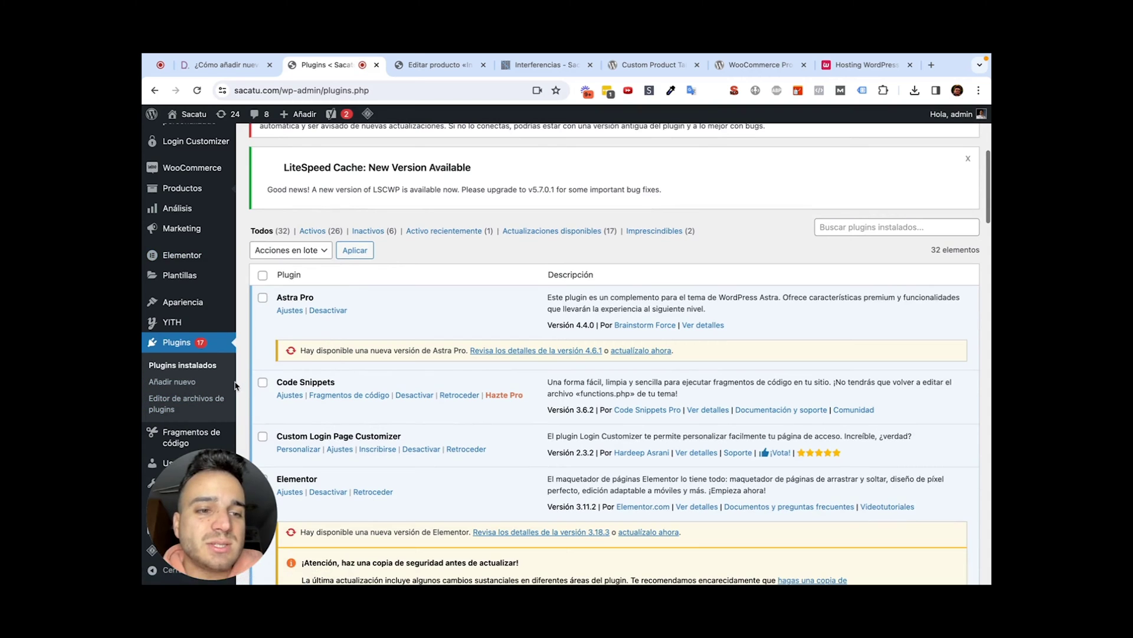
click(225, 385)
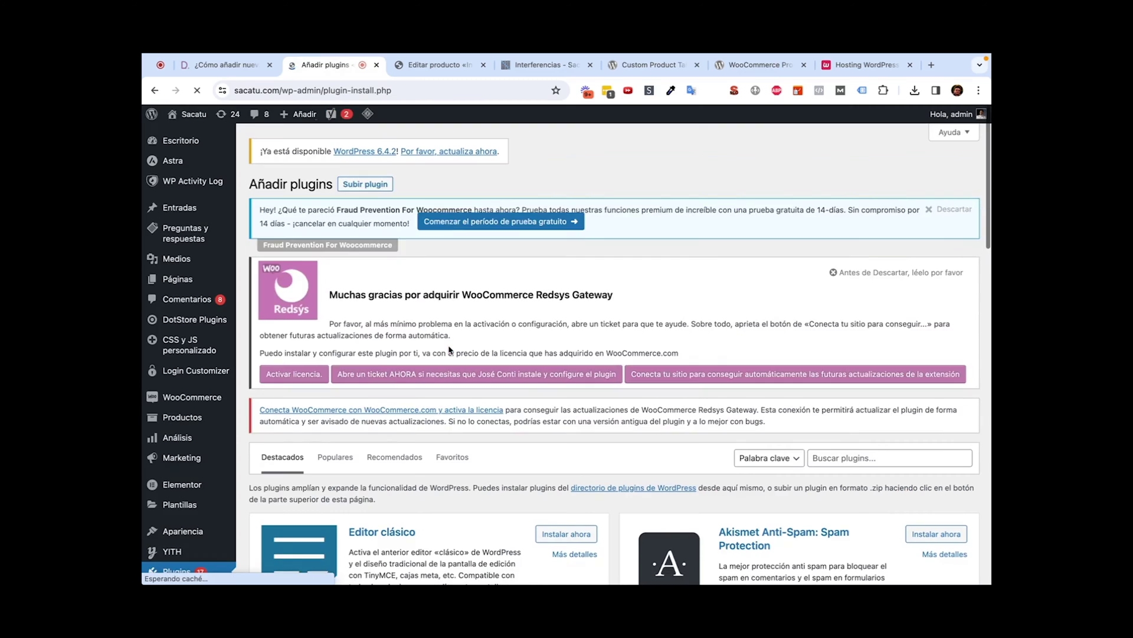
scroll(778, 378, down, 3)
click(829, 316)
key(super+v)
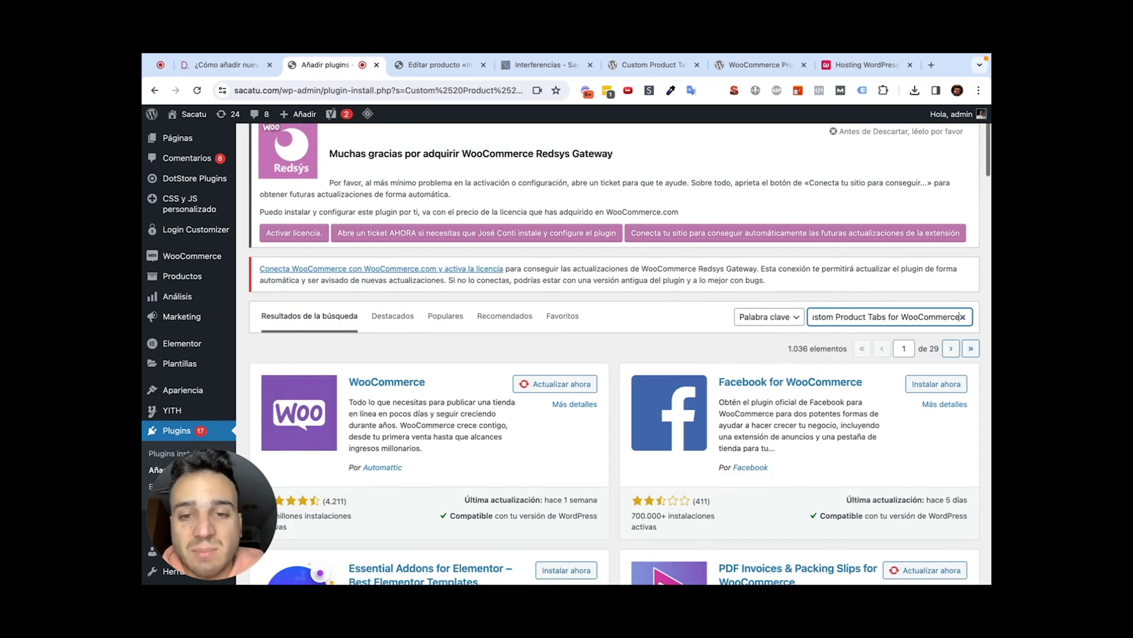
Install and activate the Custom Product Tabs for WooCommerce plugin by Code Parrots.
scroll(745, 420, down, 5)
scroll(746, 421, down, 5)
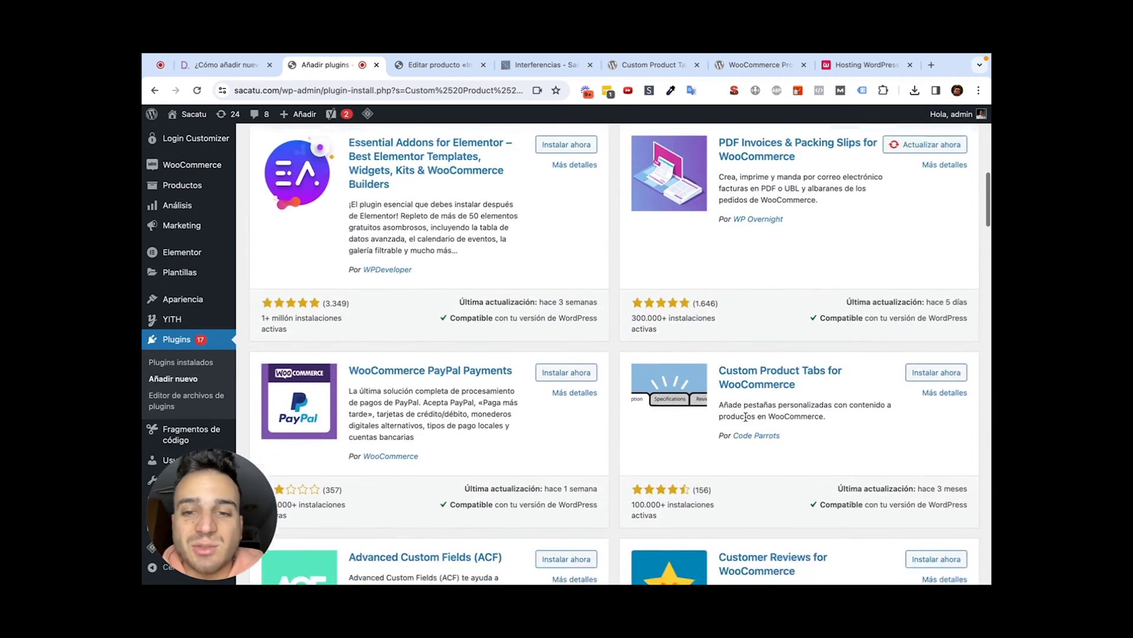
click(928, 264)
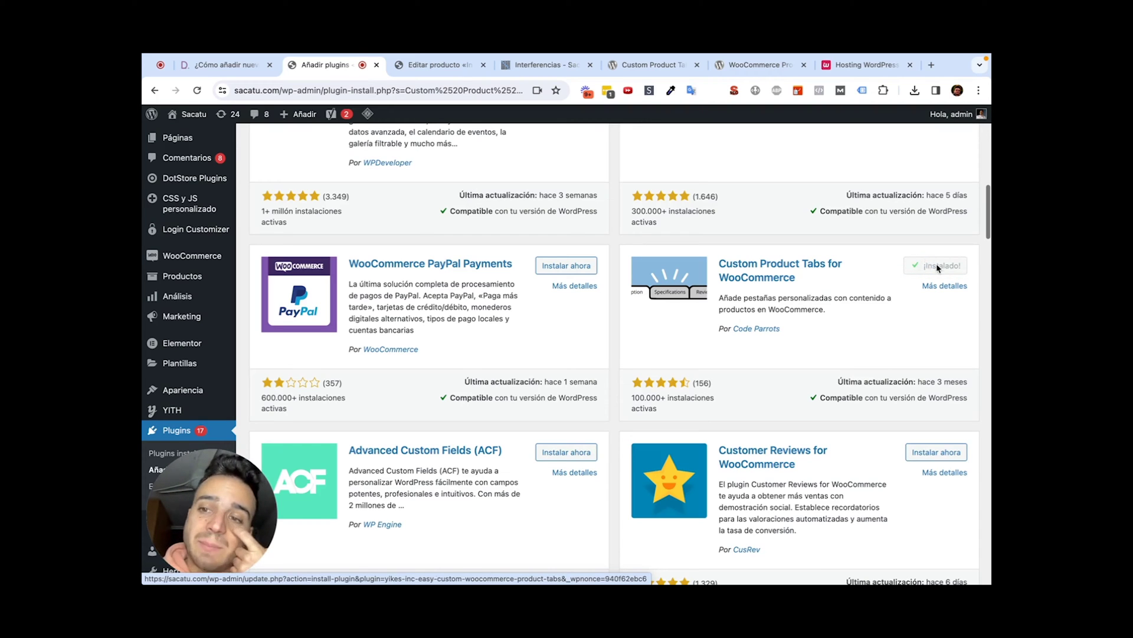
click(945, 267)
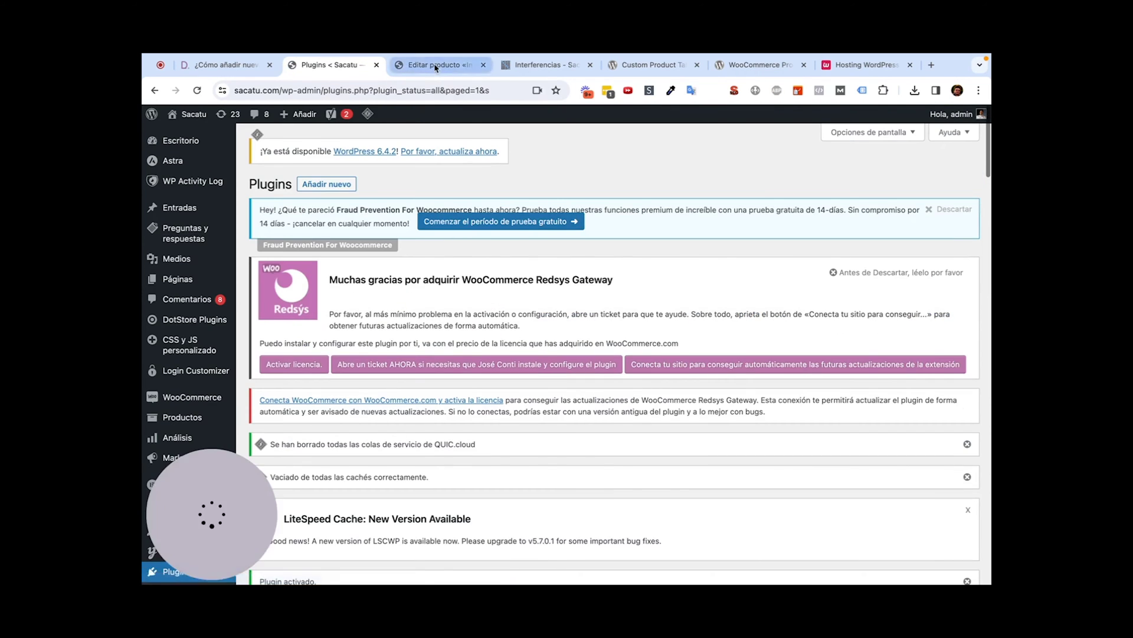
Go to the Interferencias product editor and expand its product data section.
click(435, 65)
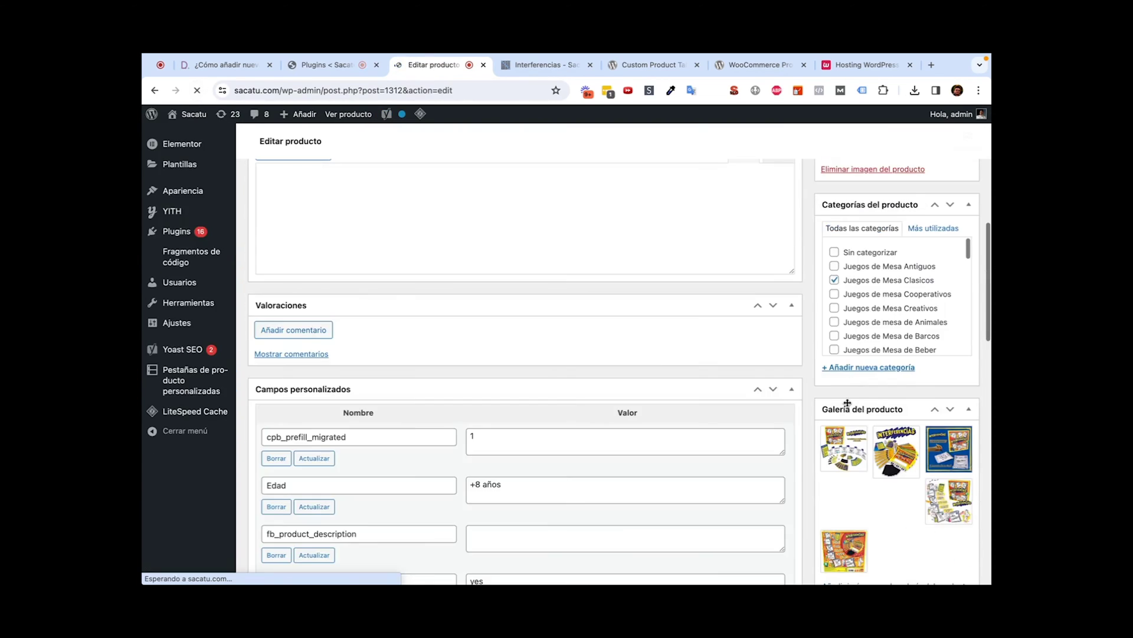
scroll(617, 389, down, 20)
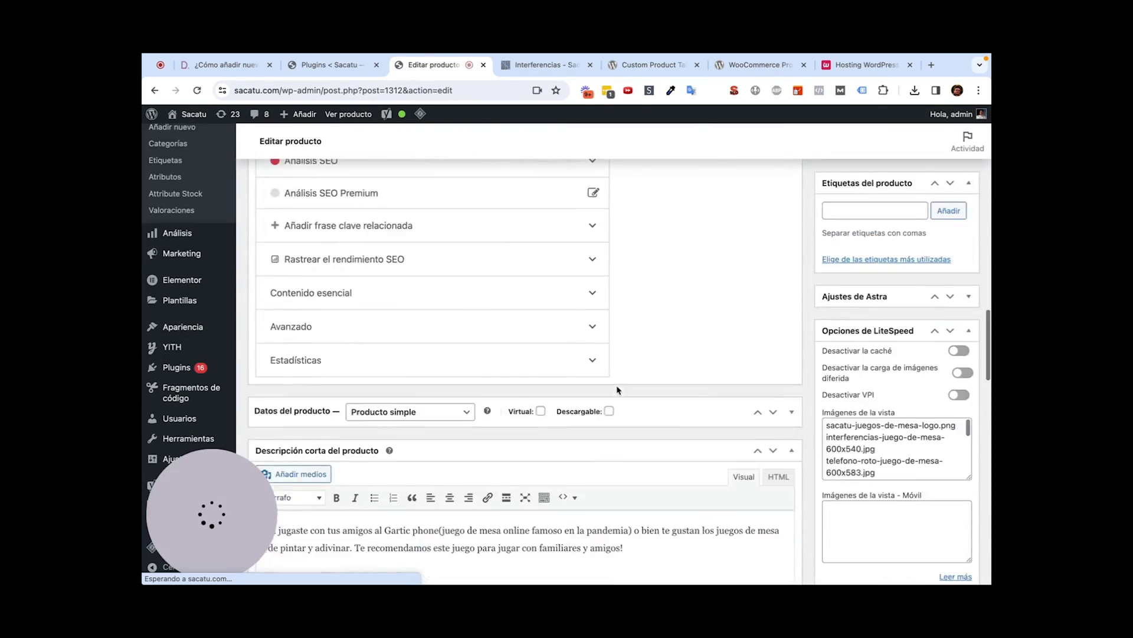
scroll(618, 387, down, 1)
scroll(626, 336, up, 2)
click(634, 294)
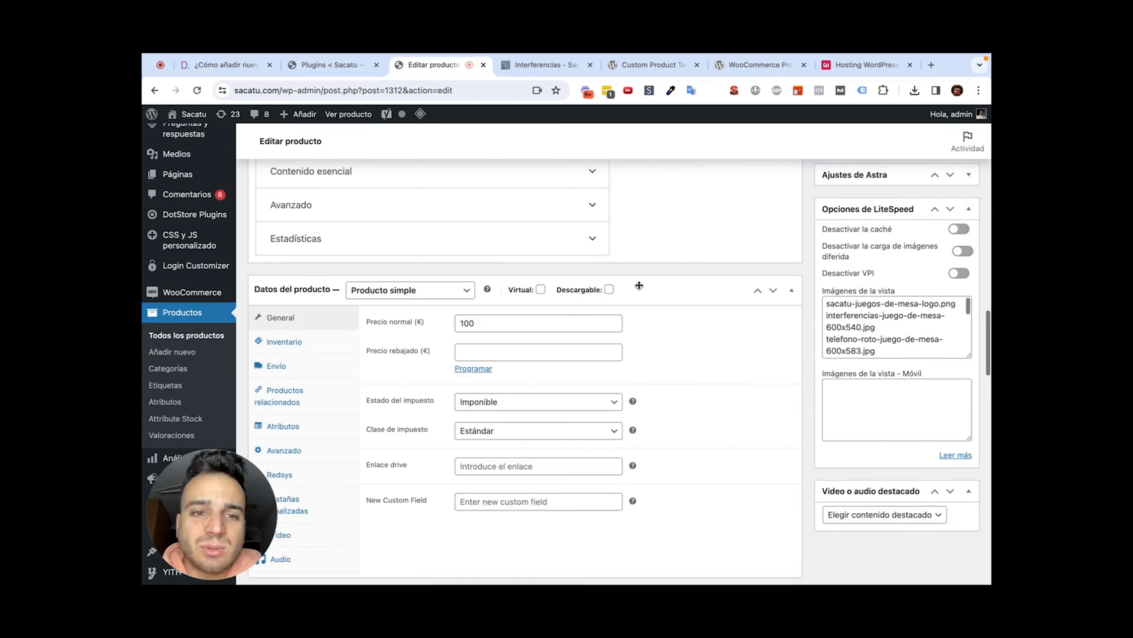
Show the custom tabs settings (Pestañas personalizadas) in the product data of Interferencias.
scroll(466, 405, down, 1)
scroll(466, 405, down, 3)
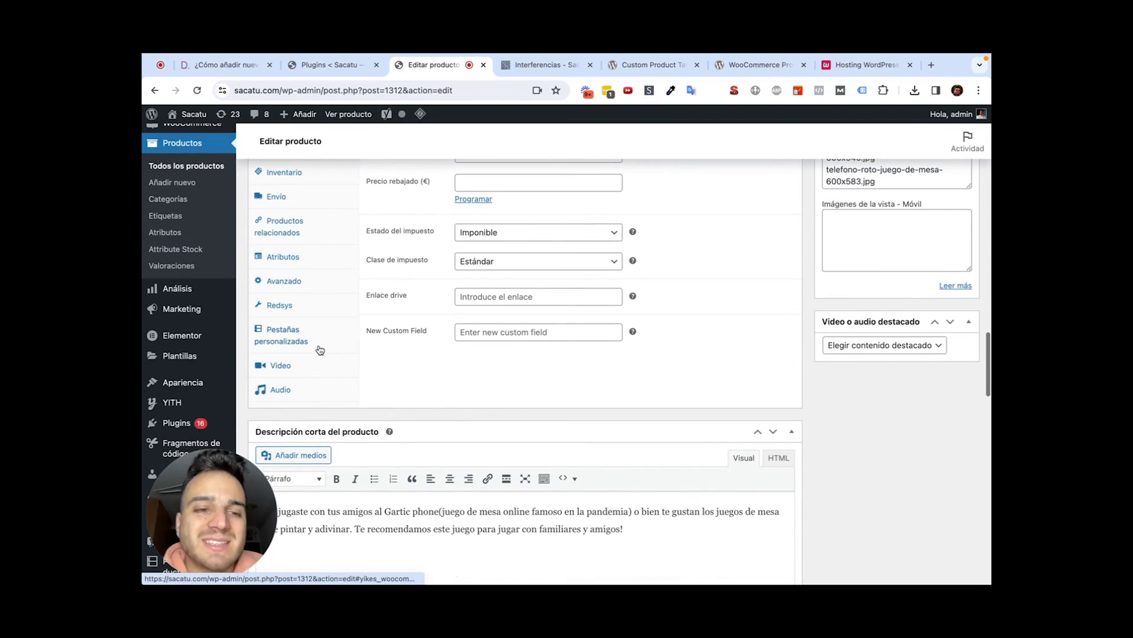
scroll(319, 350, up, 10)
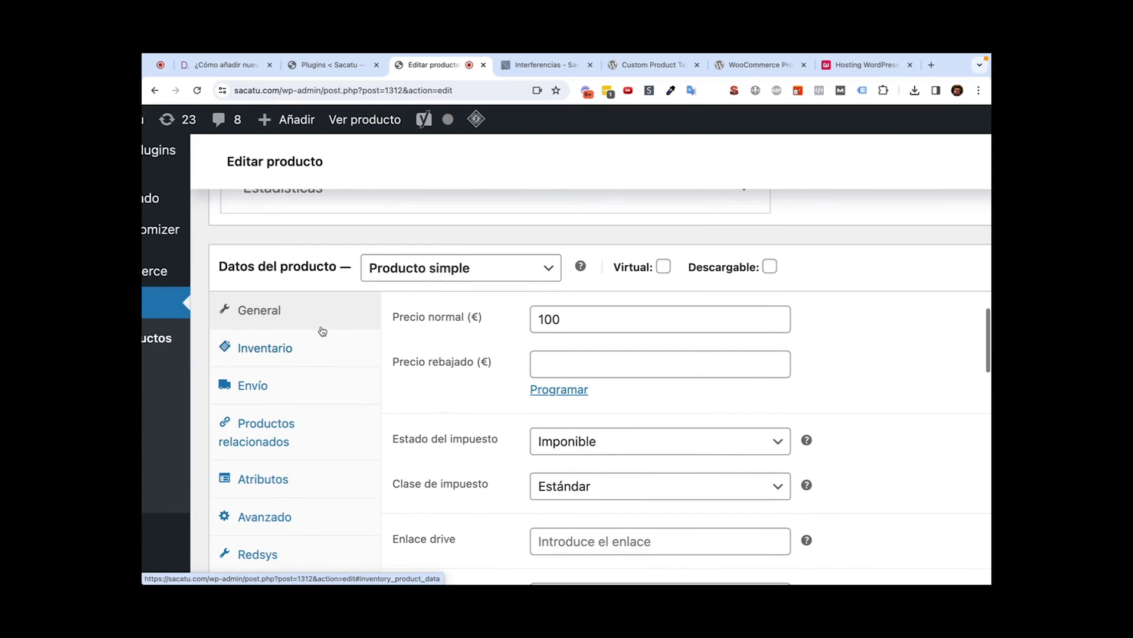
scroll(354, 284, down, 5)
click(286, 328)
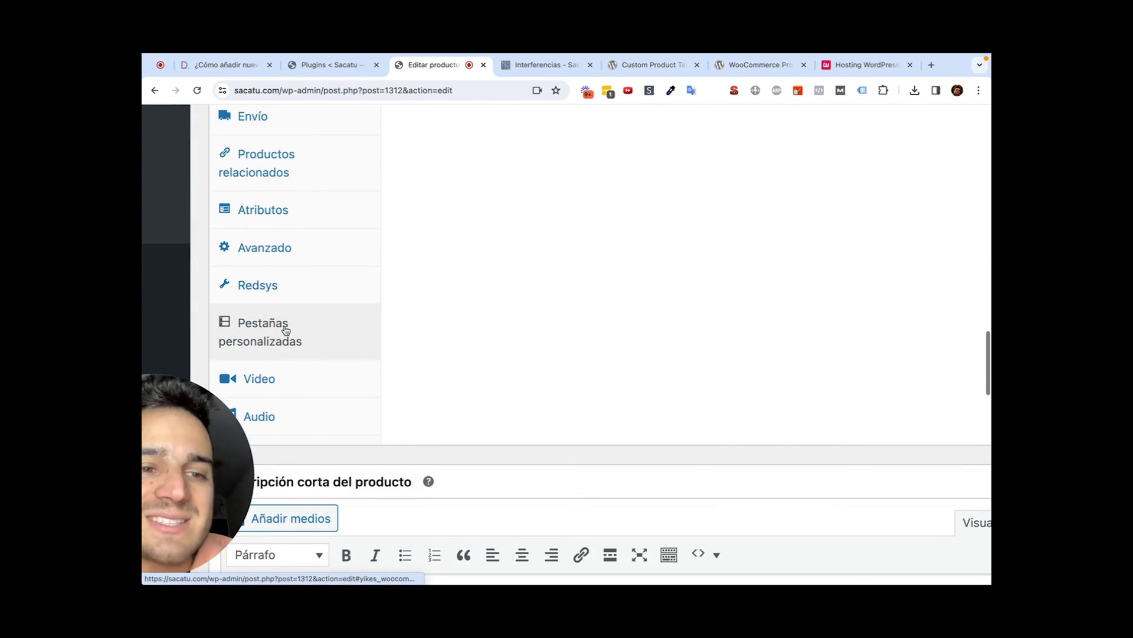
scroll(285, 336, down, 5)
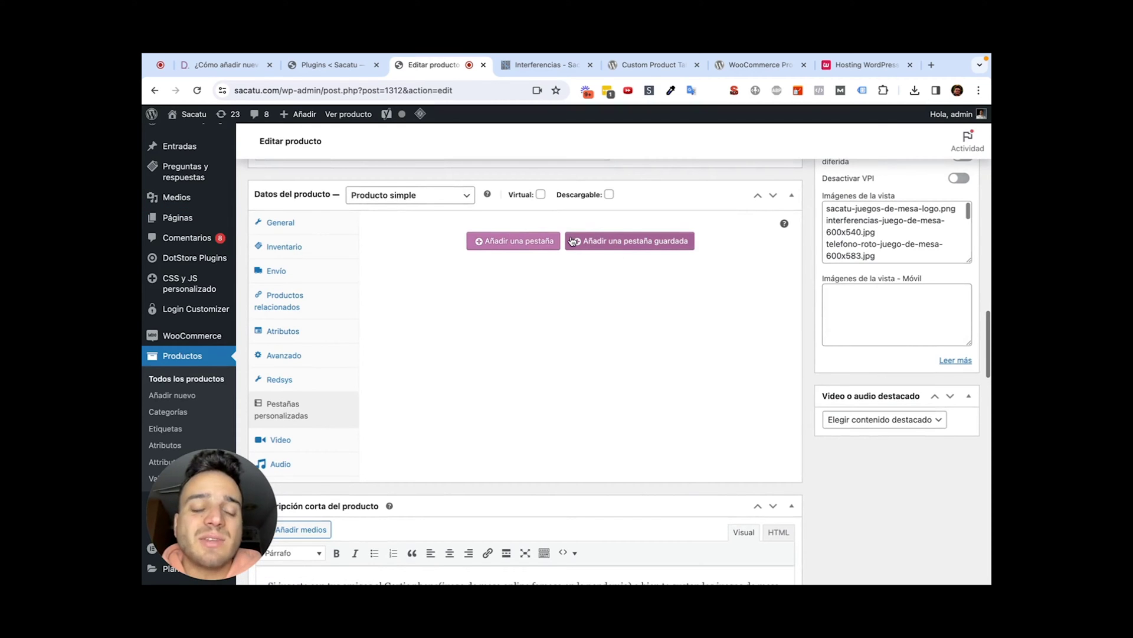
Search the installed plugins page for "Custom Product Tabs for WooCommerce" and look through the admin menu for its settings.
click(330, 64)
key(ctrl+f)
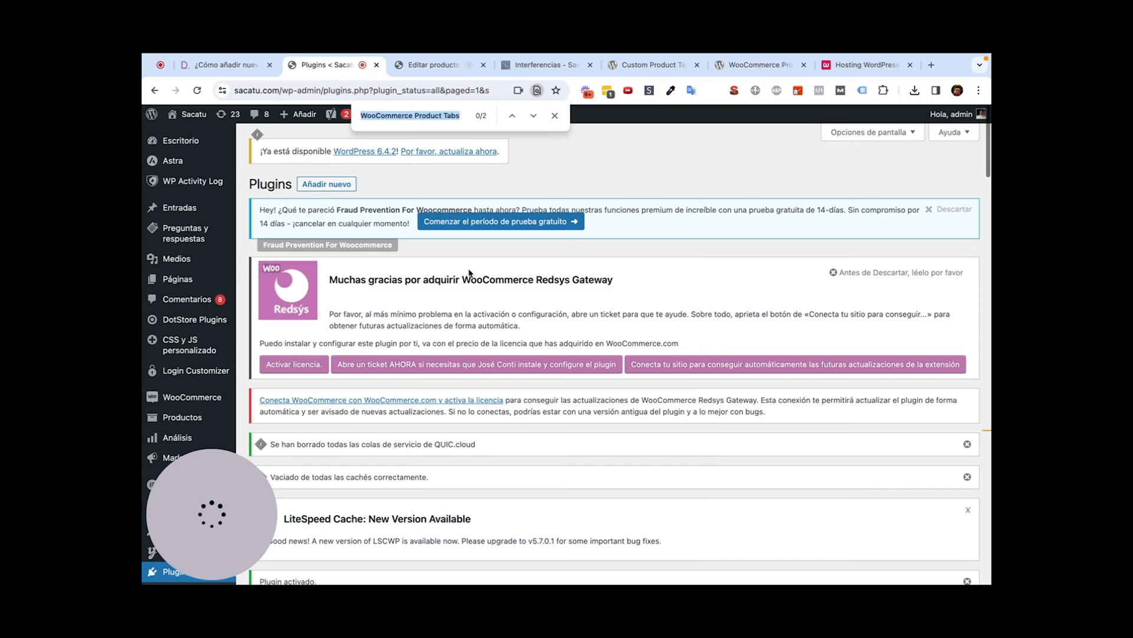
key(ctrl+v)
scroll(171, 429, down, 4)
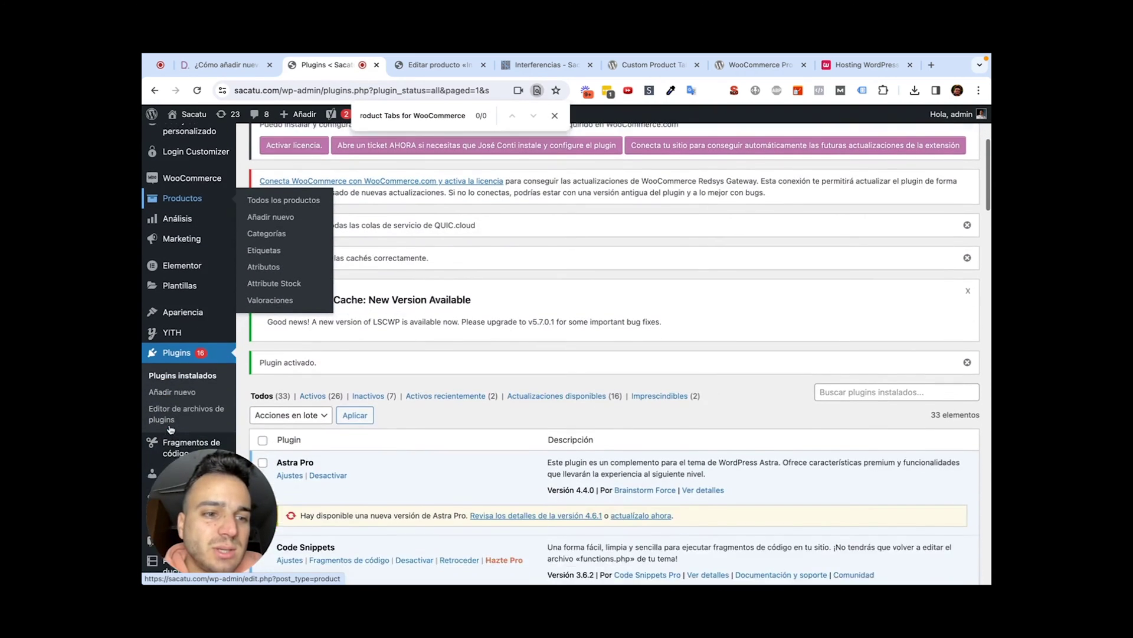
scroll(171, 429, up, 2)
mouse_move(195, 286)
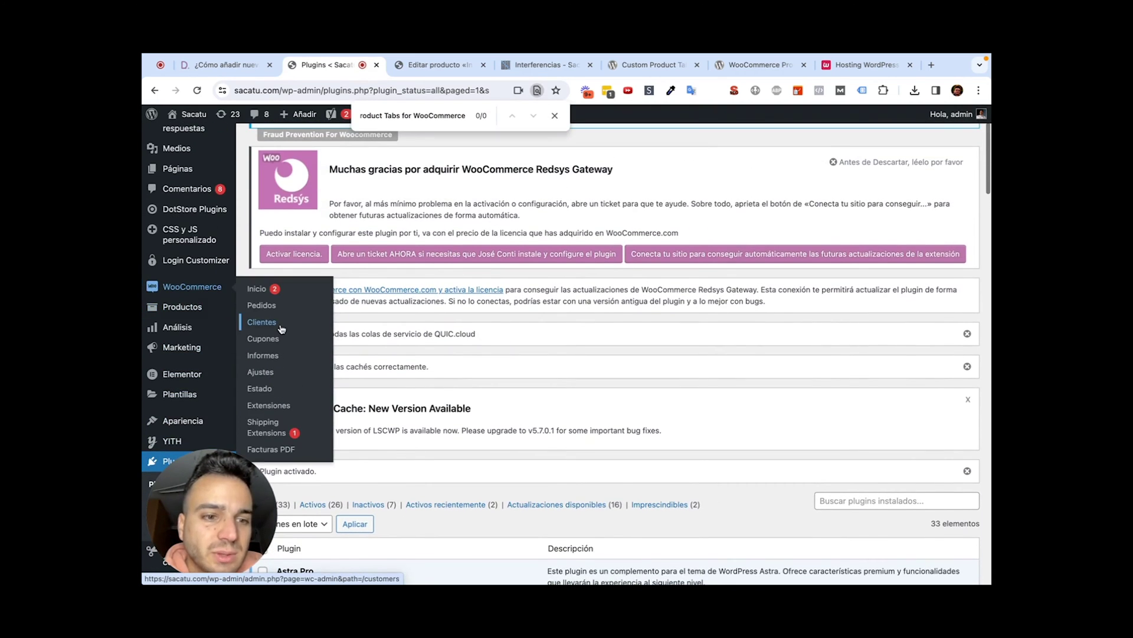
From the product editor, open the plugin's saved tabs page, Pestañas de producto personalizadas.
key(ctrl+Tab)
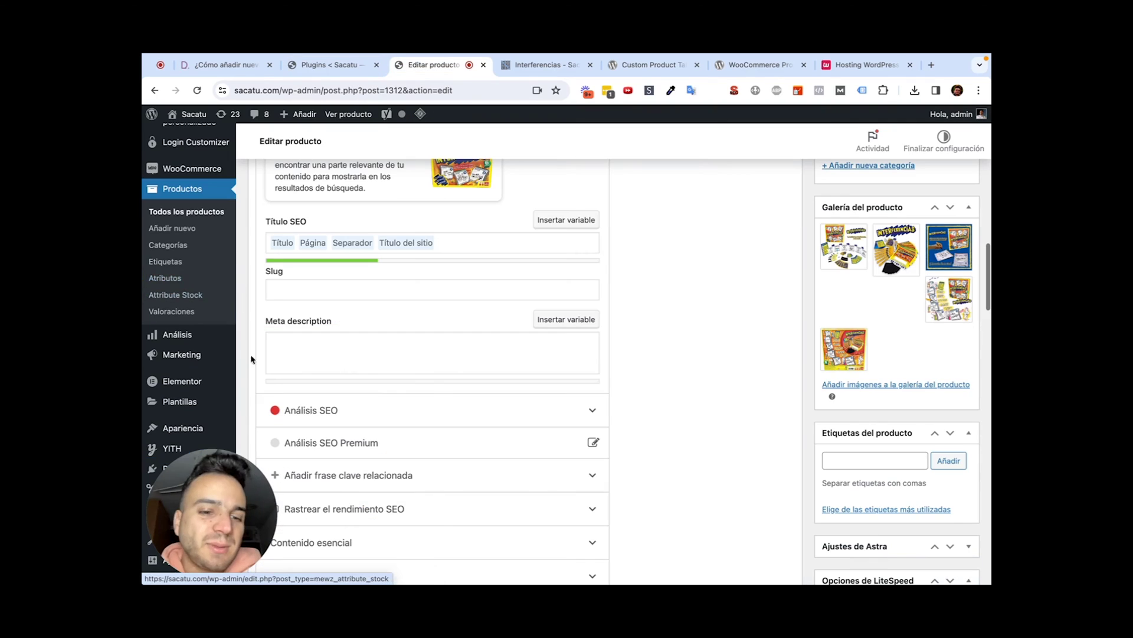
scroll(194, 413, down, 6)
mouse_move(209, 533)
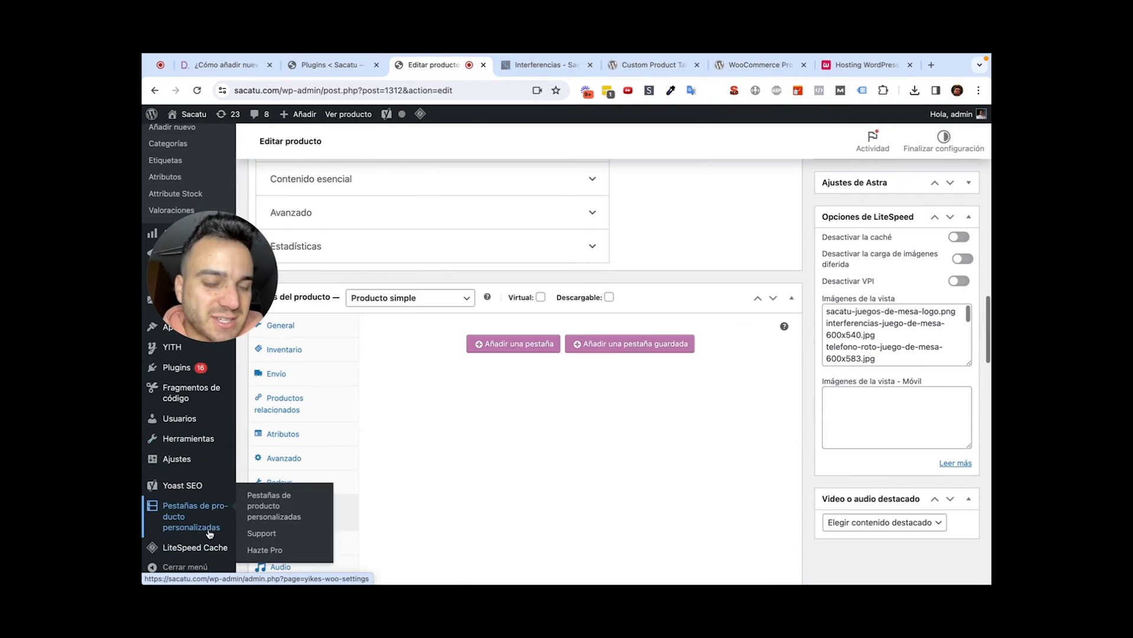
scroll(183, 512, up, 5)
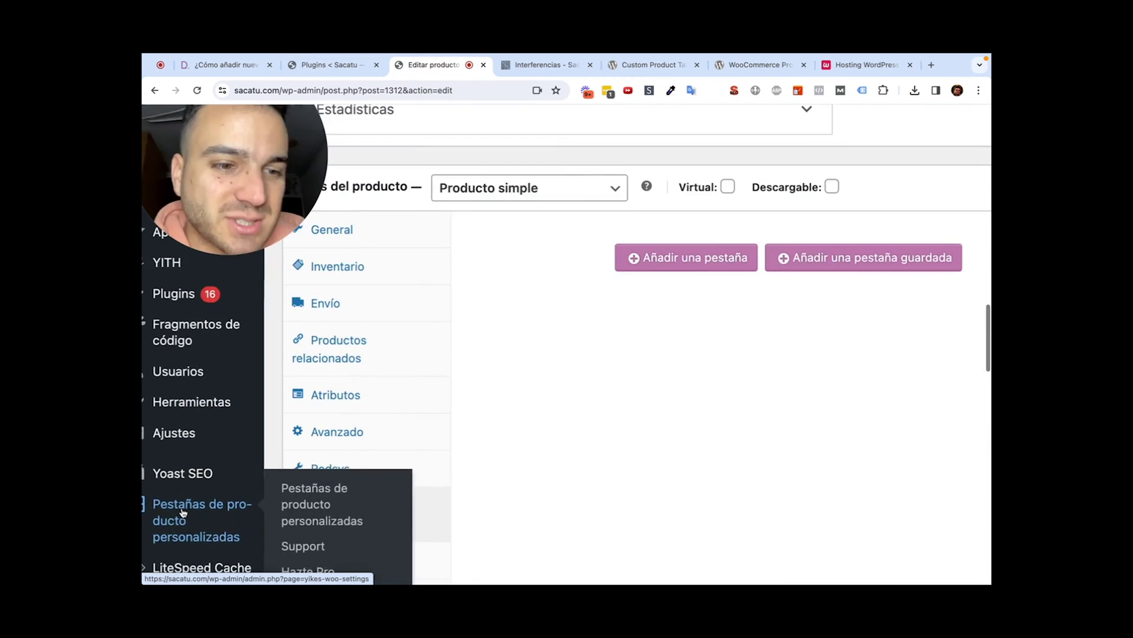
scroll(183, 512, left, 1)
scroll(295, 502, down, 2)
click(364, 459)
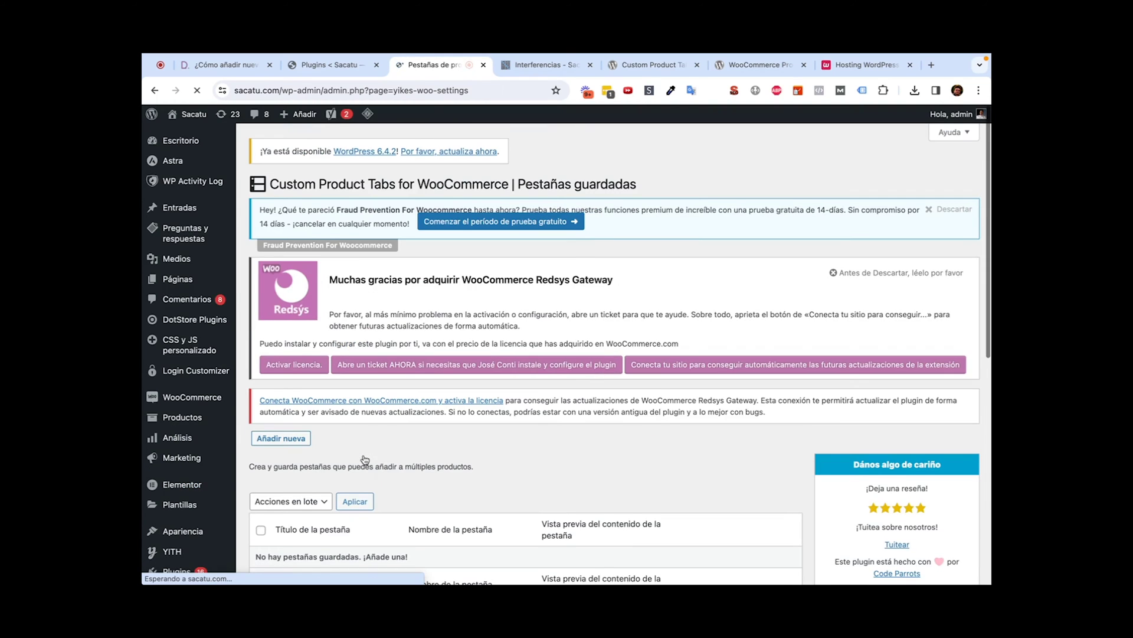
Create and save a new saved tab titled "Sobre la empresa", named "Empresa", with the content "Somos una emrpesa de juegos de mesa cuya misión es...".
scroll(362, 451, down, 5)
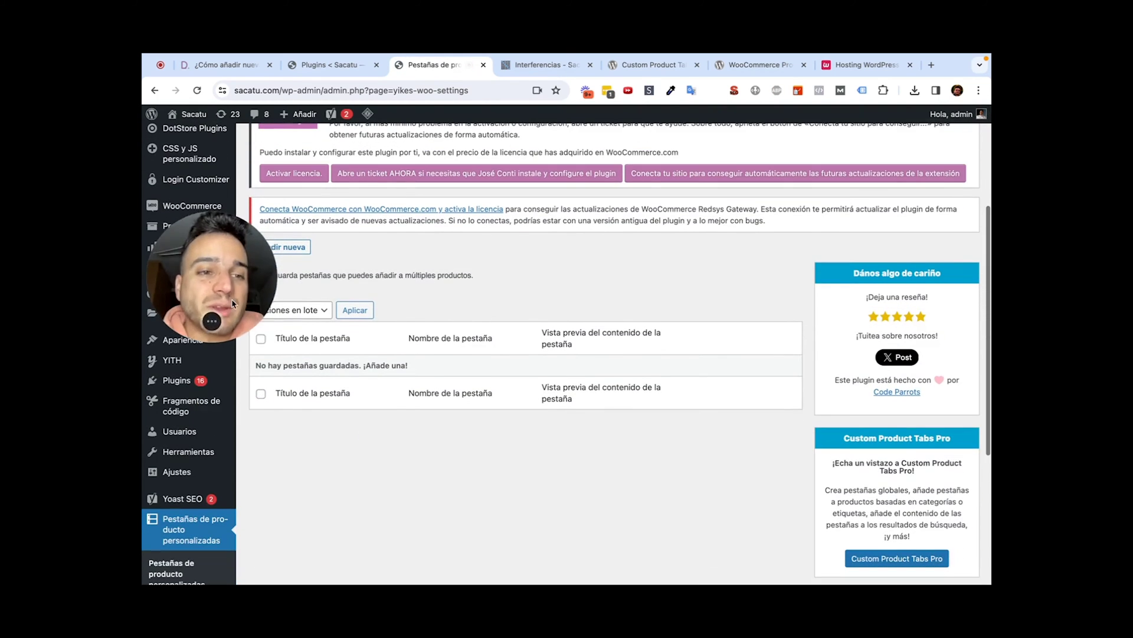
scroll(392, 500, up, 1)
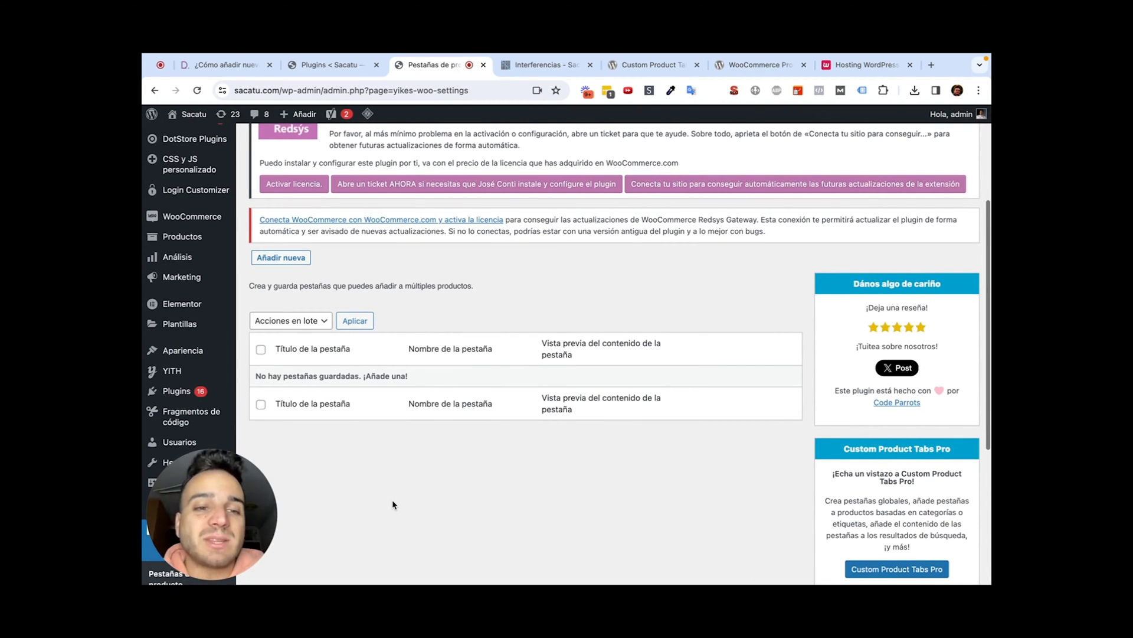
click(282, 259)
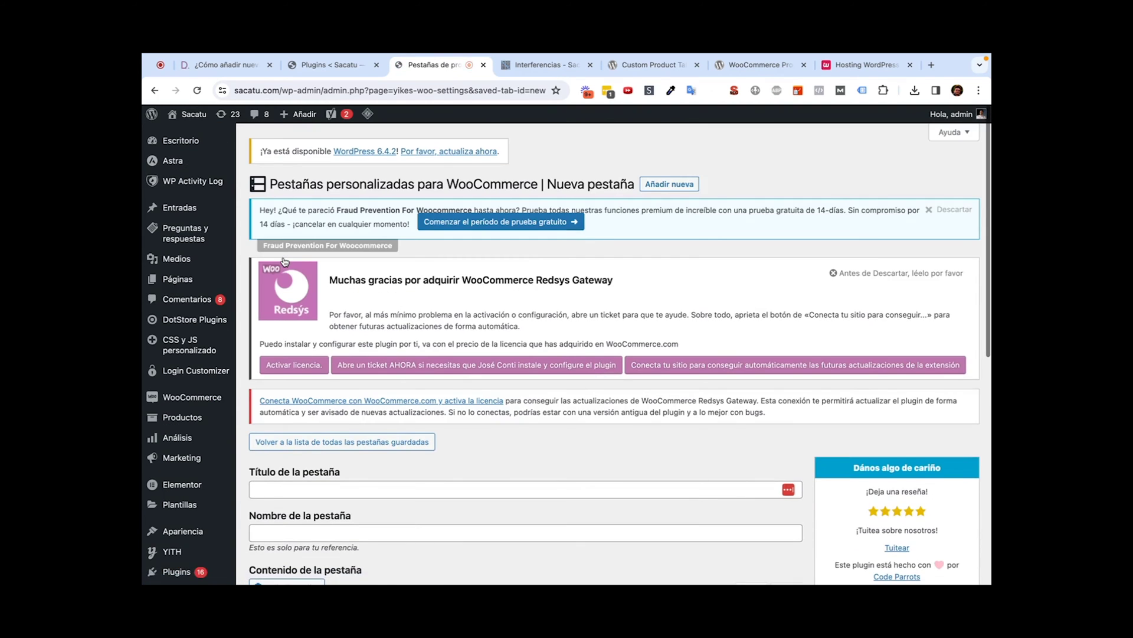
scroll(284, 262, down, 5)
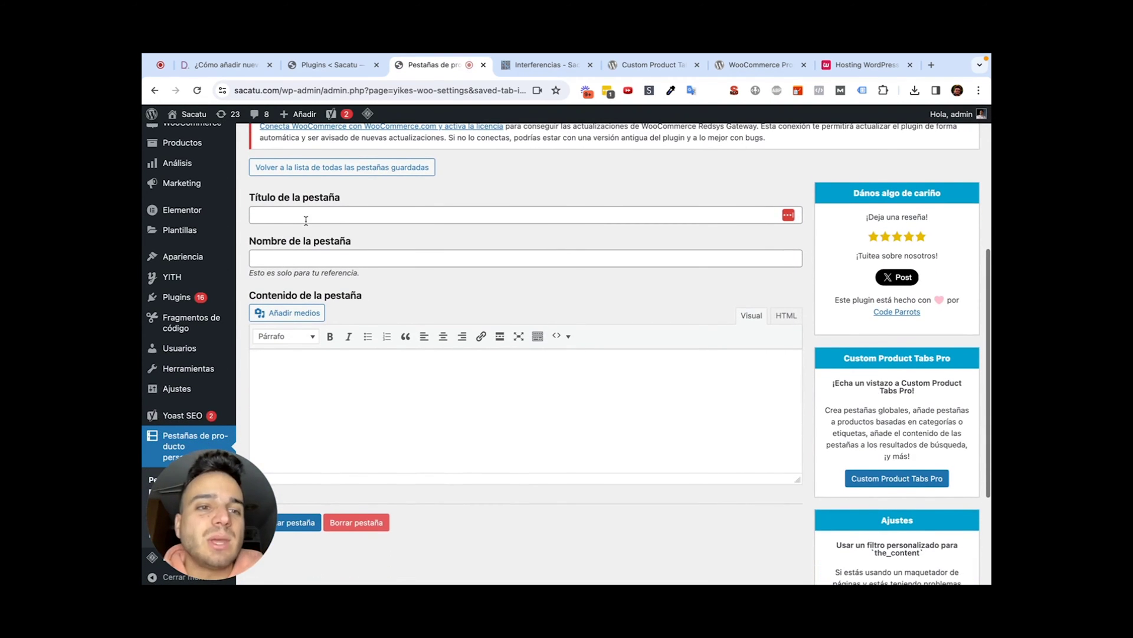
click(298, 216)
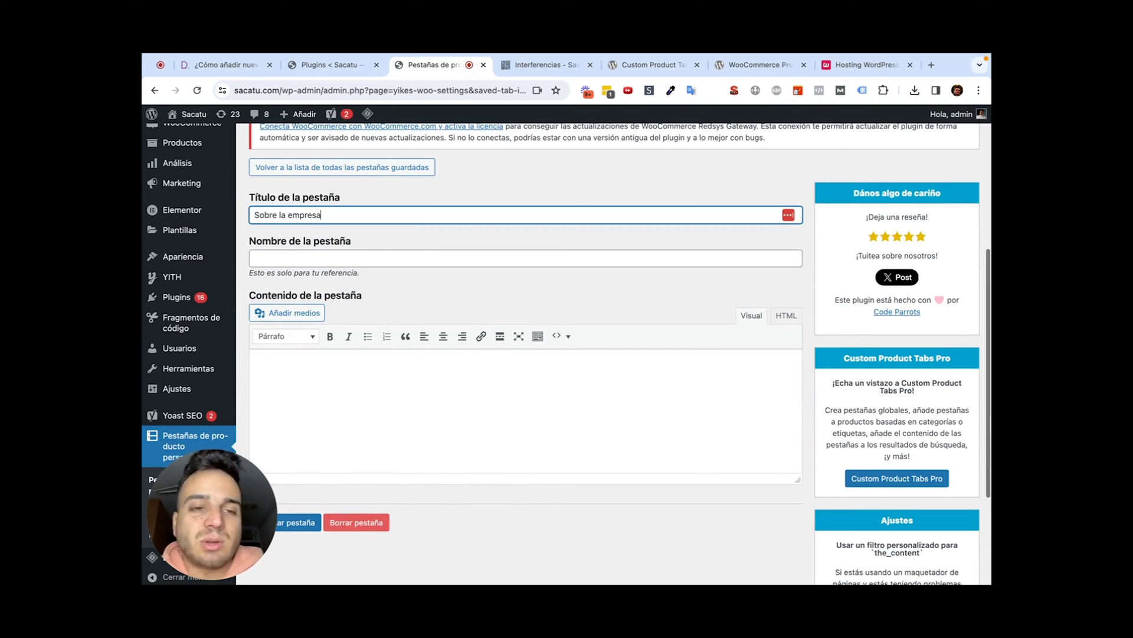
click(350, 262)
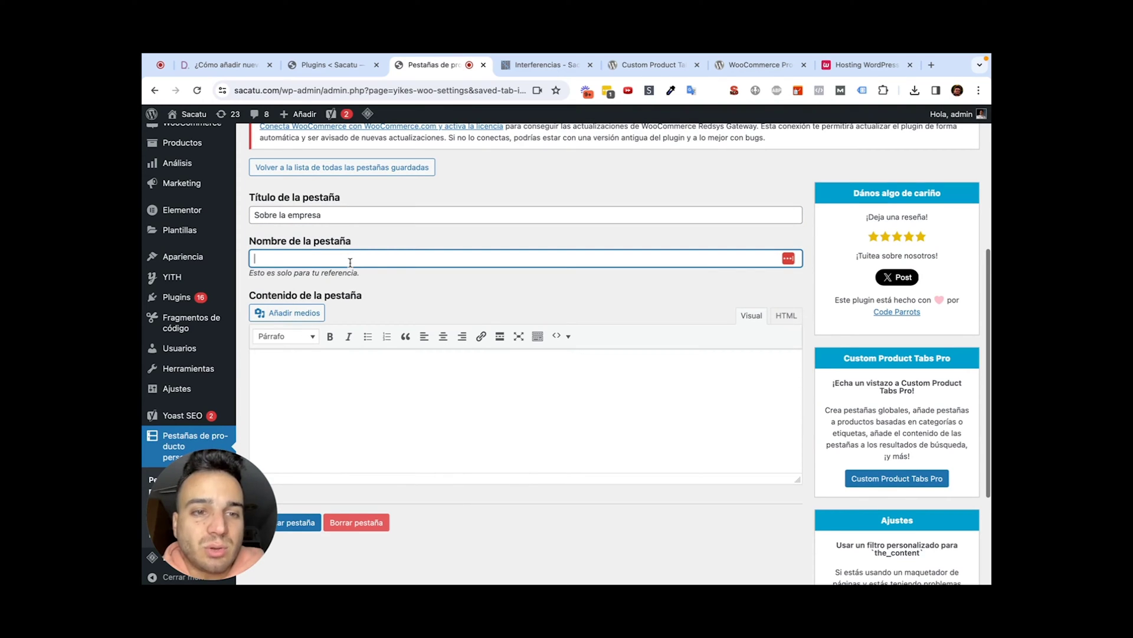
text(Empres)
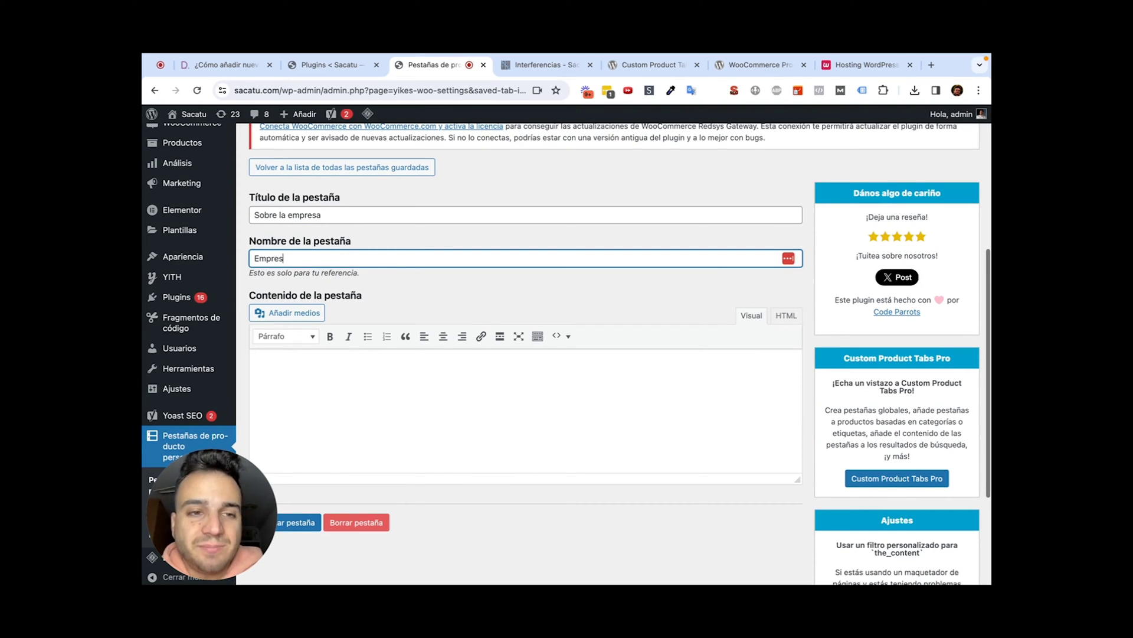
text(a)
click(385, 383)
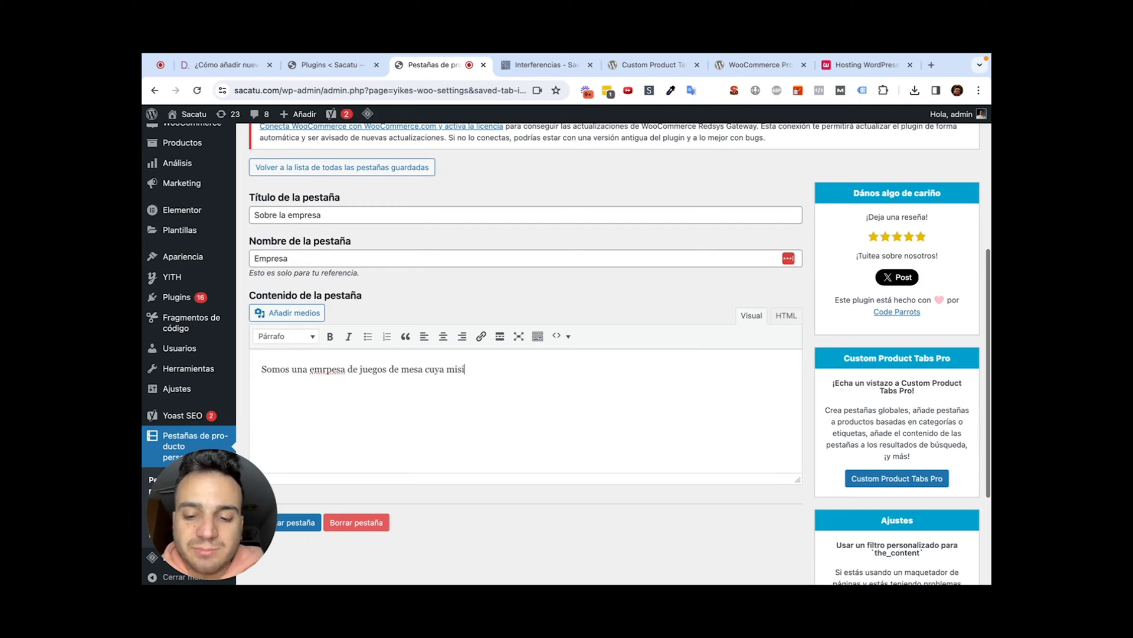
scroll(347, 388, down, 3)
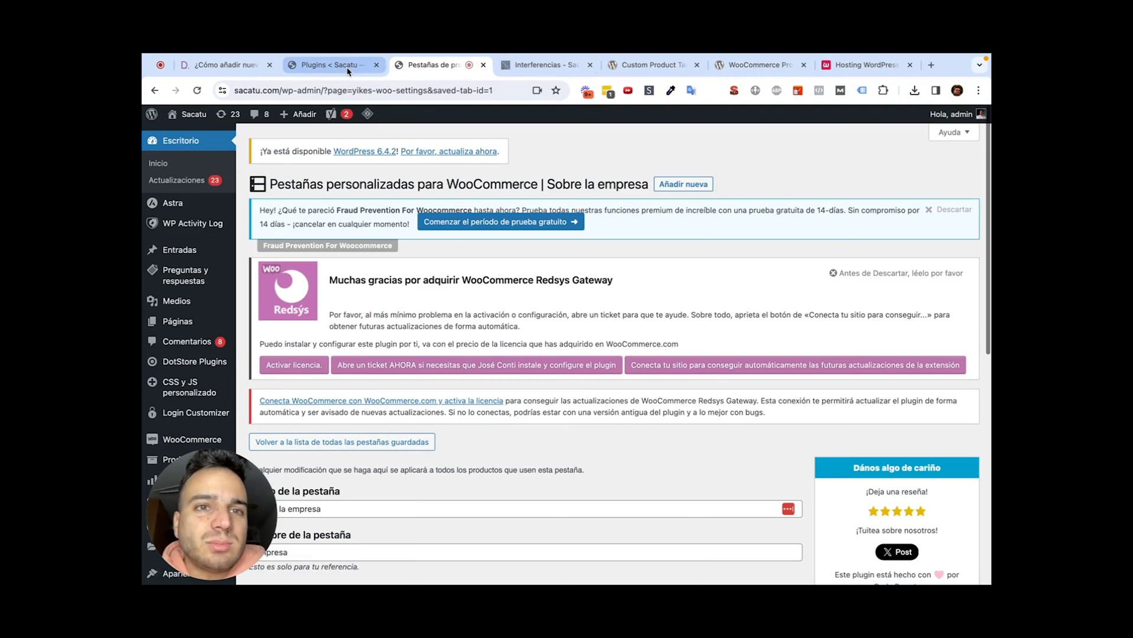
Return to the Interferencias product editor and add the saved tab "Sobre la empresa" to its custom tabs (Pestañas personalizadas).
mouse_move(205, 321)
scroll(207, 326, down, 1)
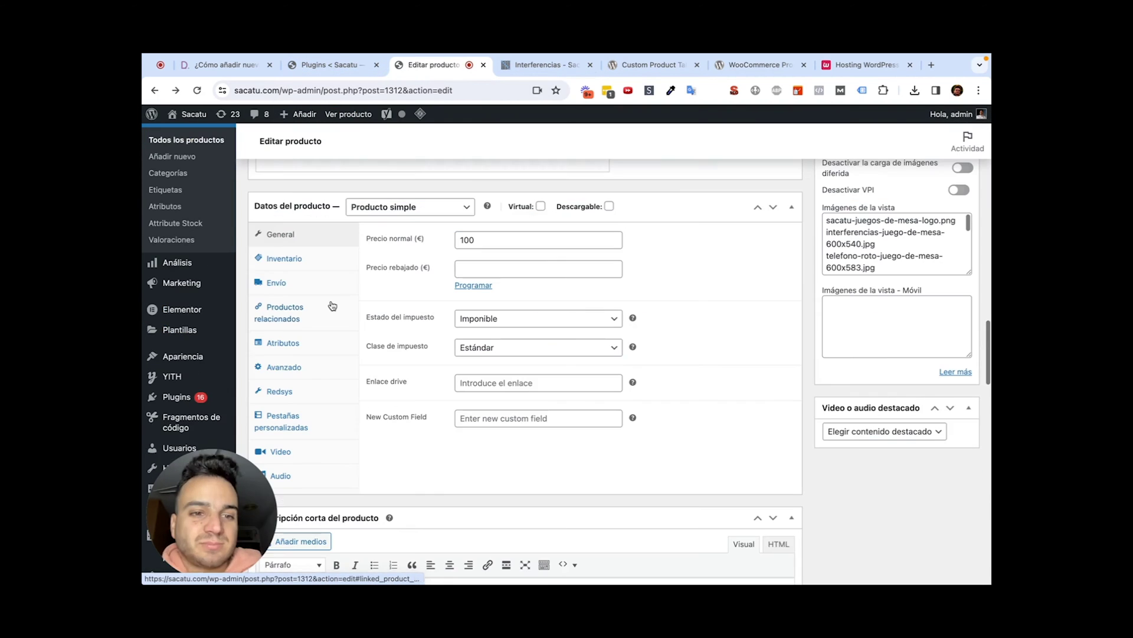
scroll(301, 363, down, 2)
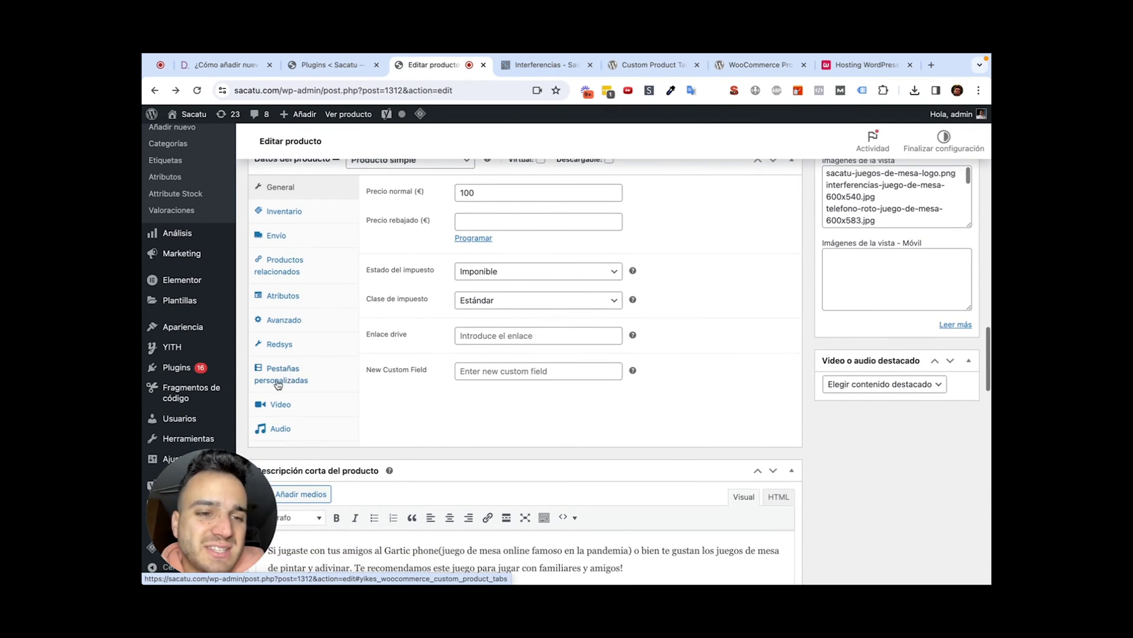
click(286, 382)
scroll(292, 384, up, 1)
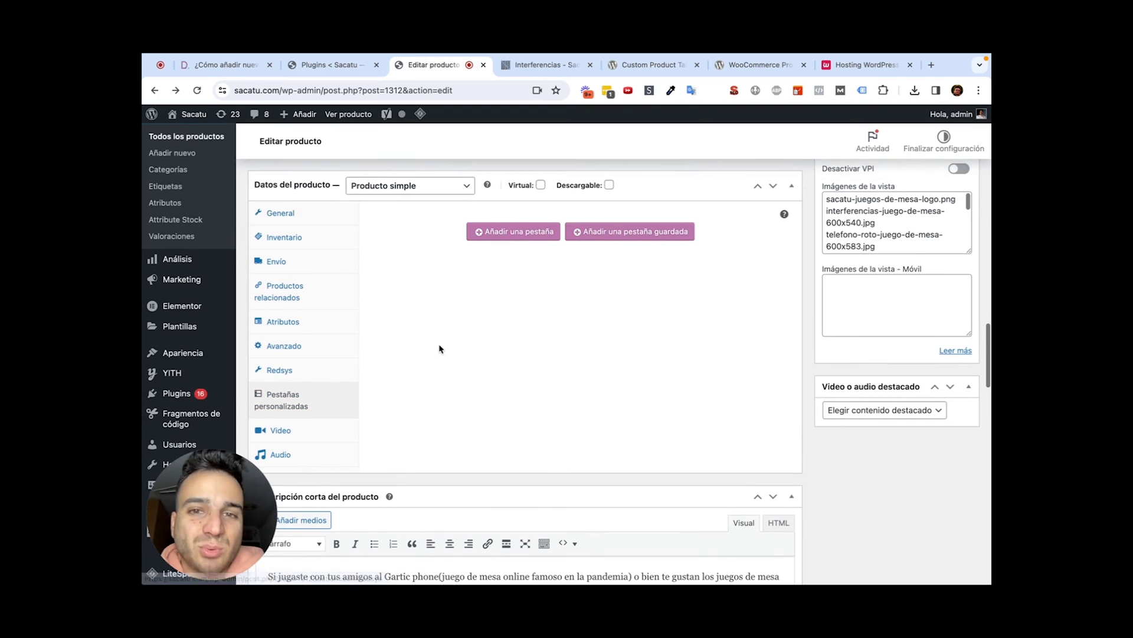
click(645, 233)
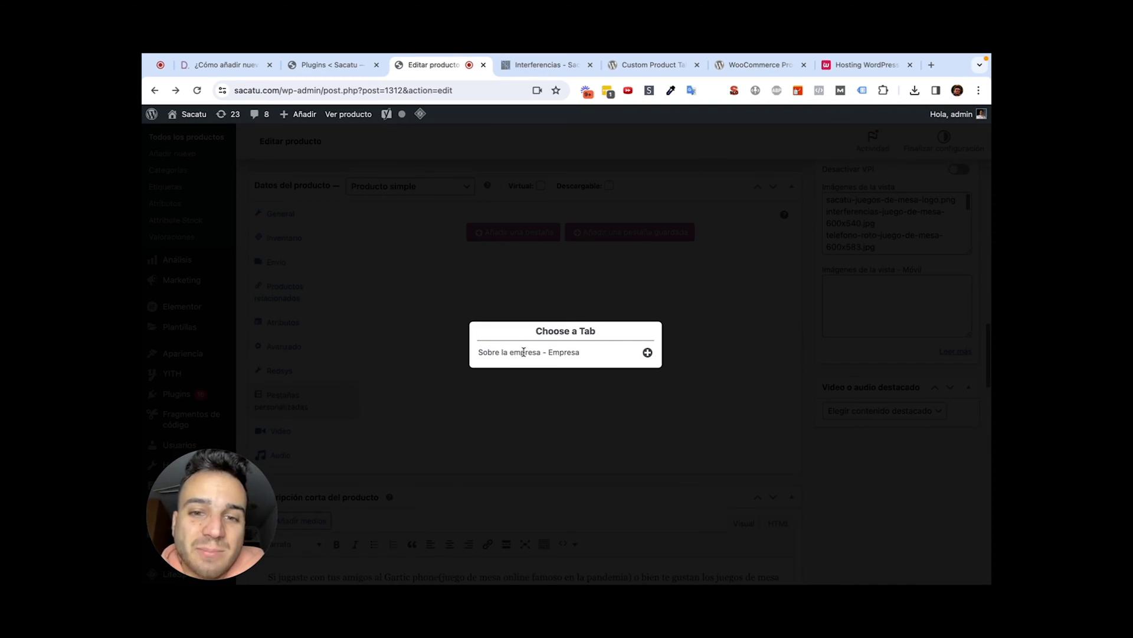
click(648, 353)
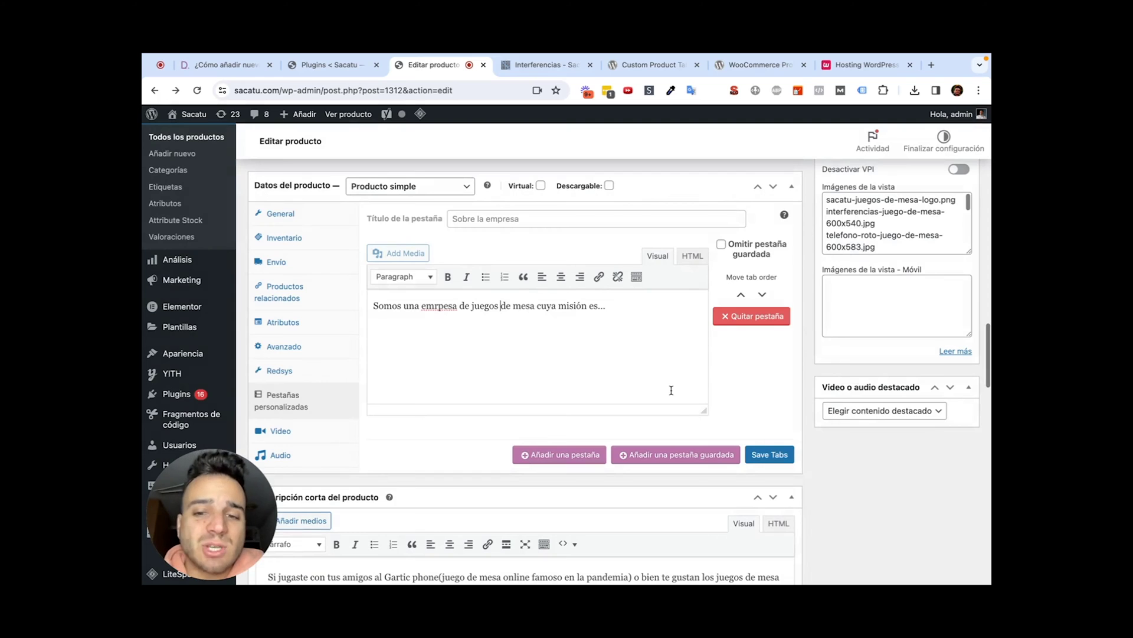
Add a second custom tab titled "uytgfr" with the content "yjbgtdvfrcmrv" to Interferencias, and save the product's tabs.
click(567, 456)
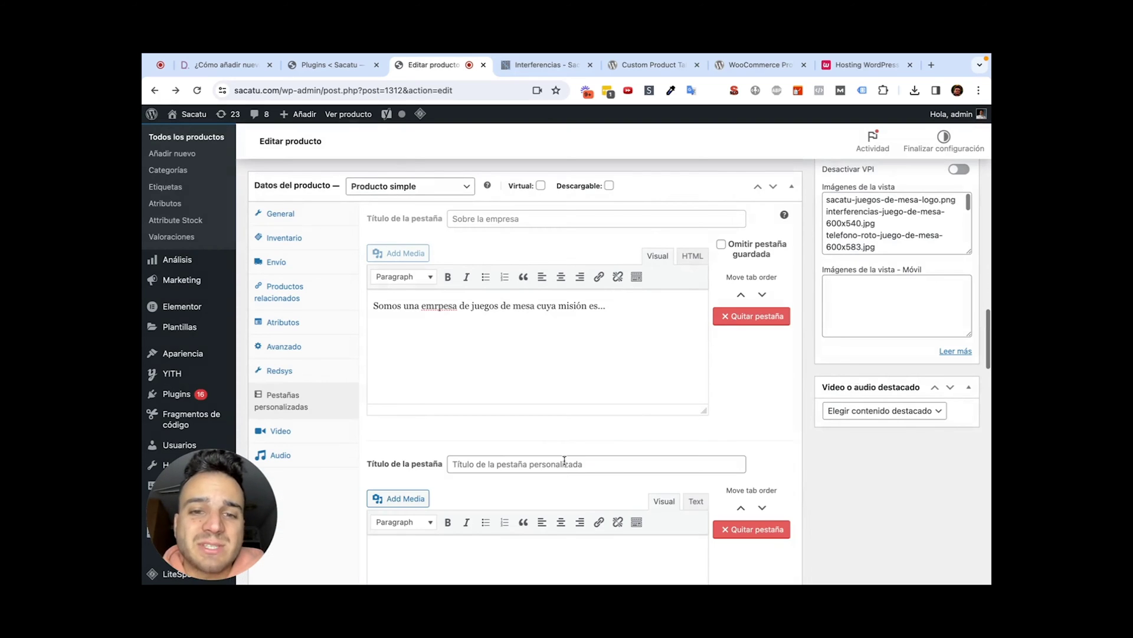
scroll(522, 478, down, 3)
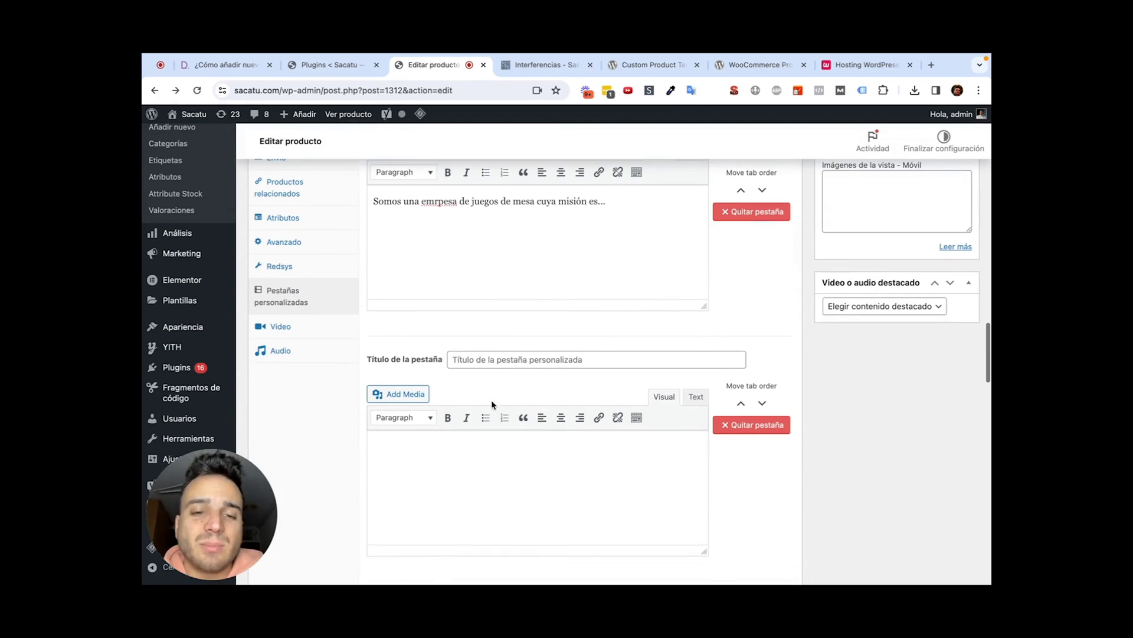
click(481, 360)
text(uytgfr)
click(502, 479)
text(yjbgtdvfrcmrv)
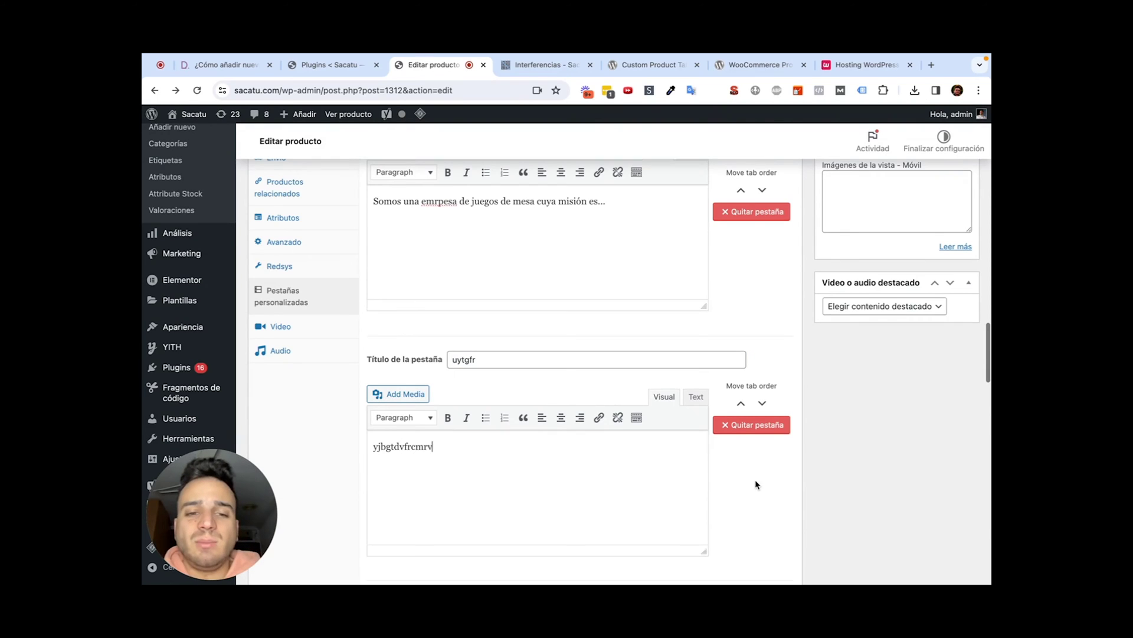
scroll(768, 470, down, 1)
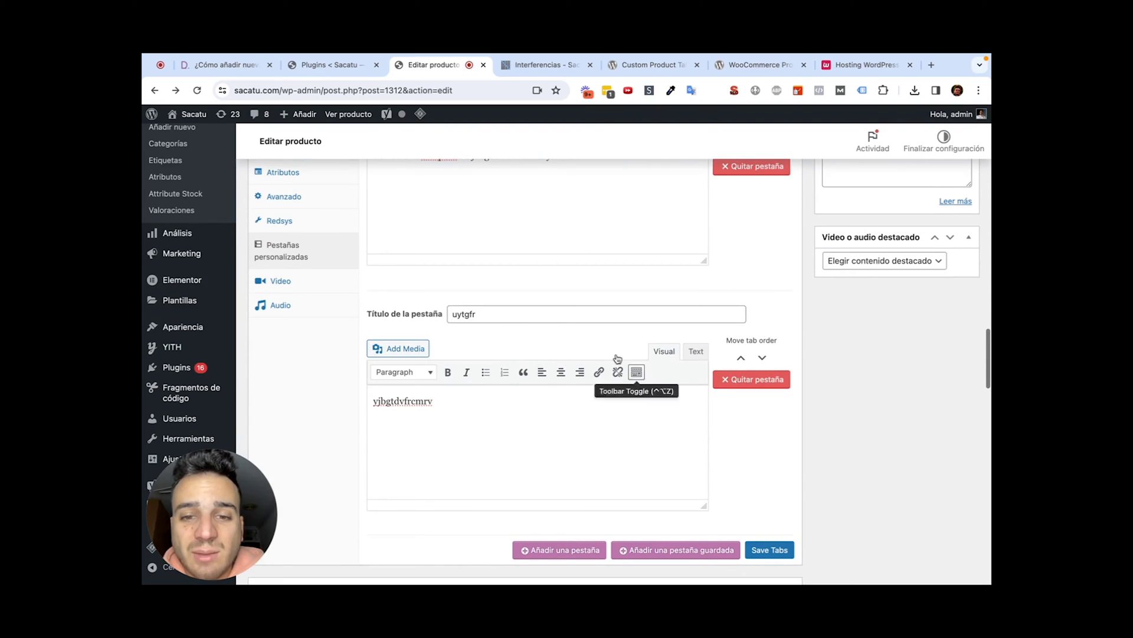
click(764, 556)
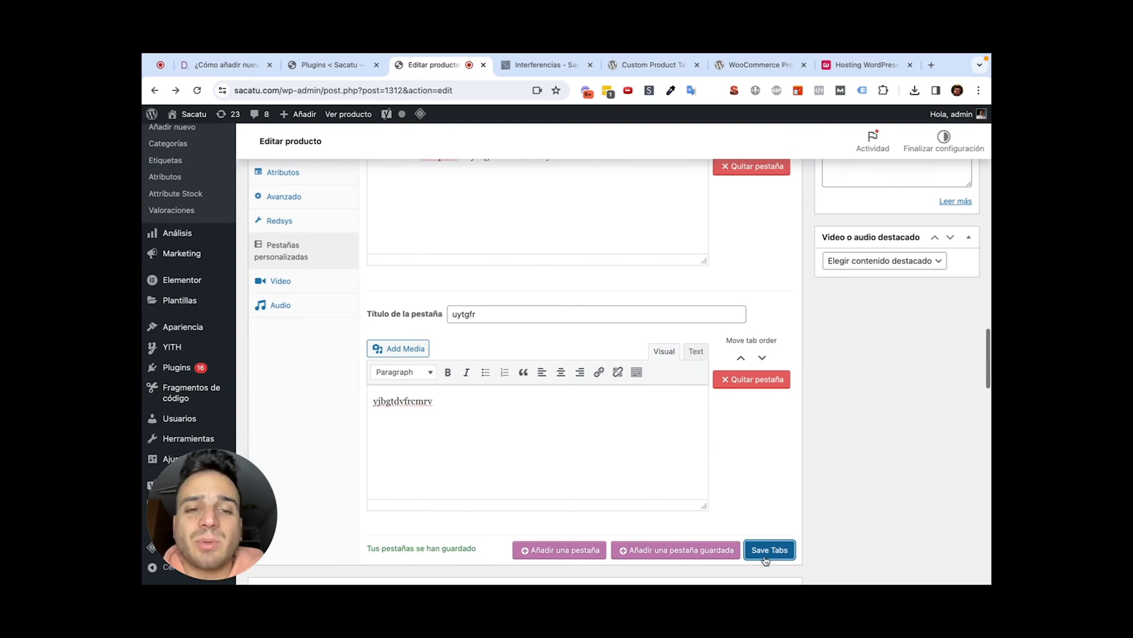
Reload the public Interferencias product page and view the contents of its "Sobre la empresa" and "uytgfr" tabs.
scroll(795, 530, up, 1)
scroll(795, 530, up, 15)
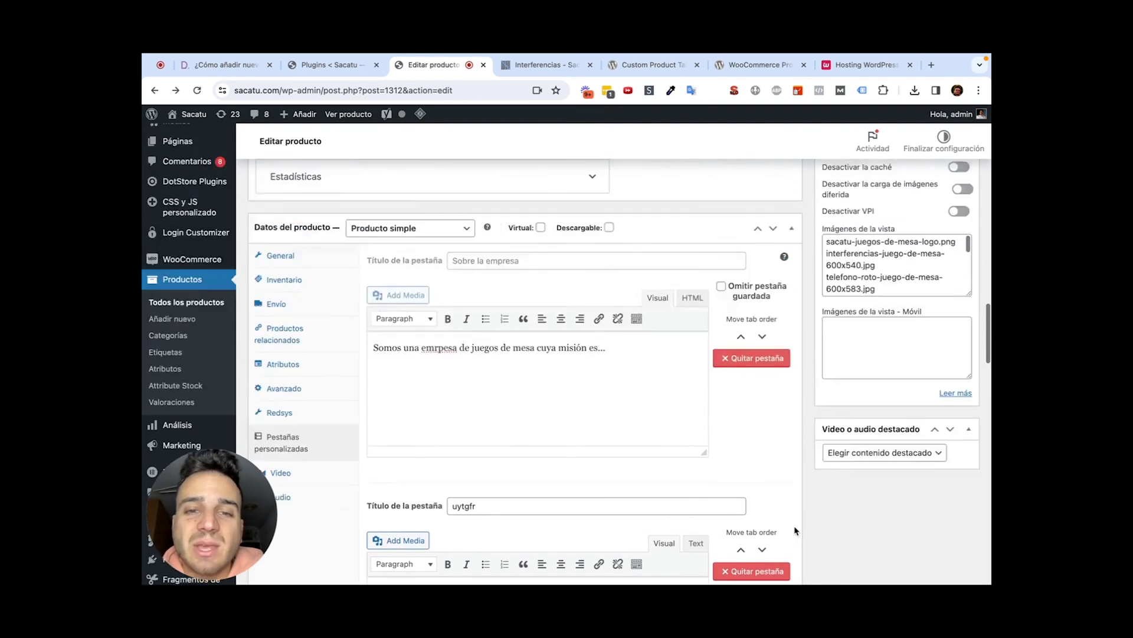
click(540, 65)
click(196, 91)
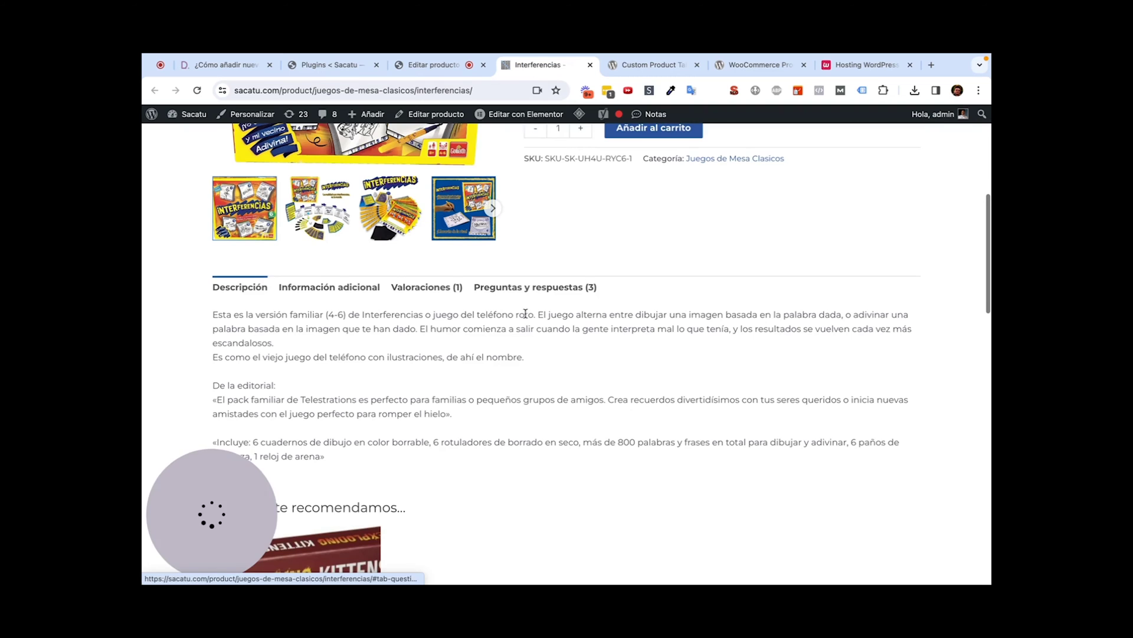
click(191, 93)
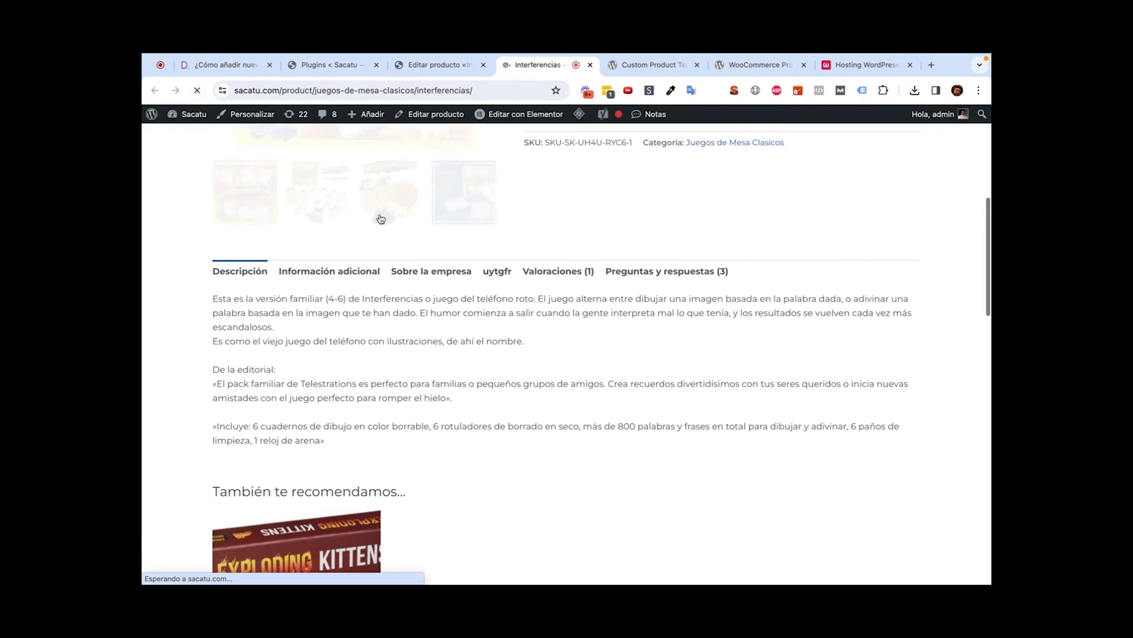
click(431, 253)
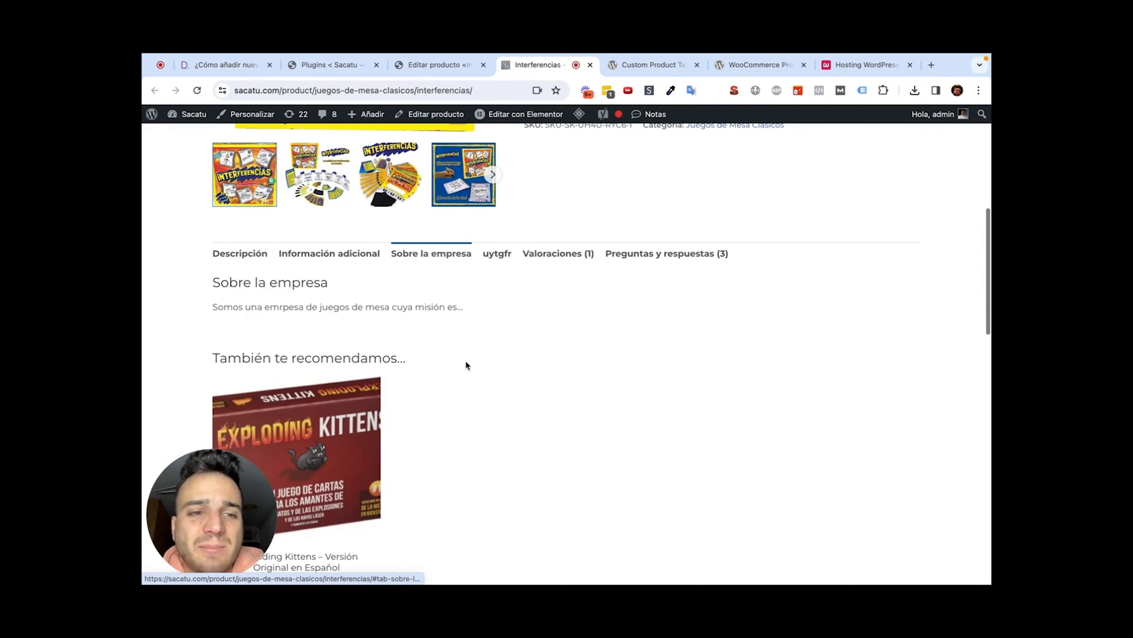
click(497, 249)
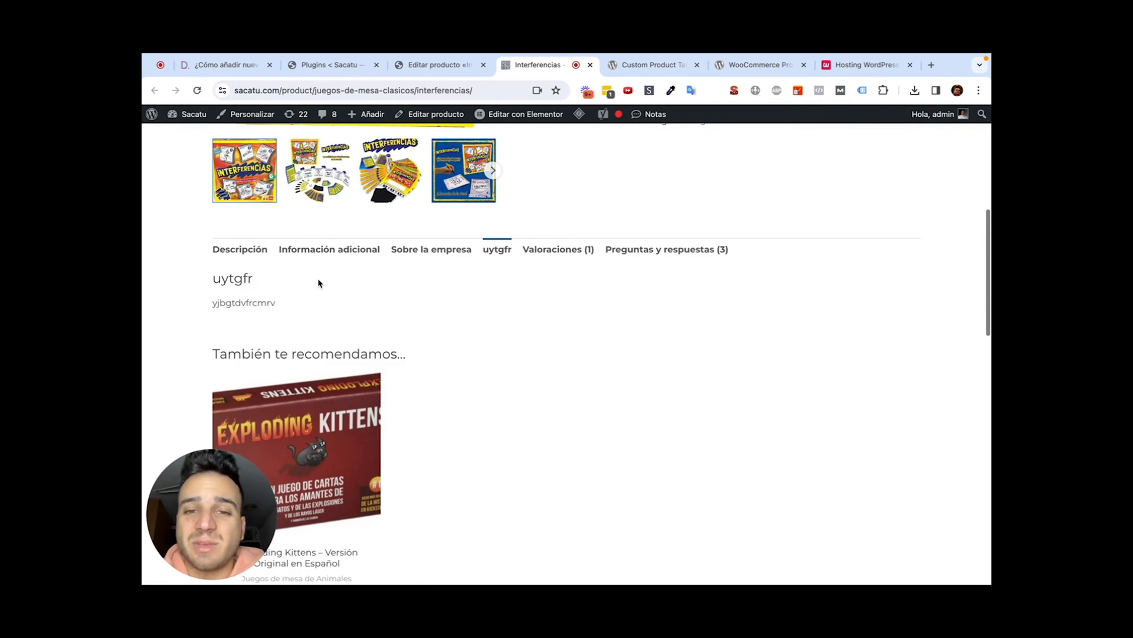
scroll(317, 278, up, 3)
Return to the Interferencias product editor and review the two custom tabs and their editing options.
click(449, 66)
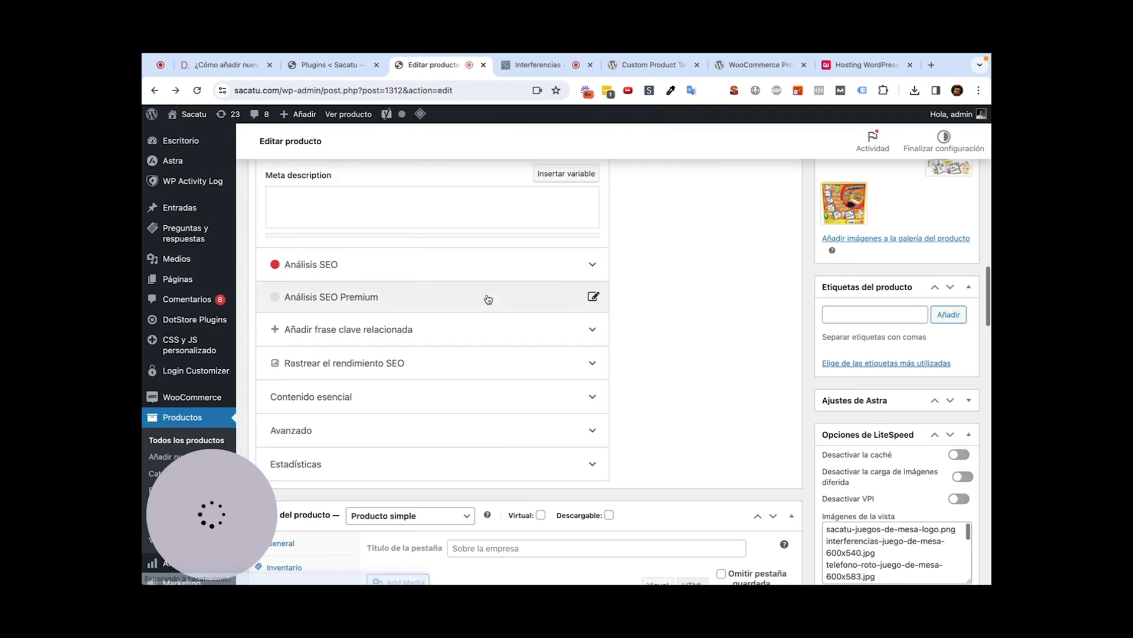
scroll(486, 299, down, 15)
scroll(486, 295, up, 1)
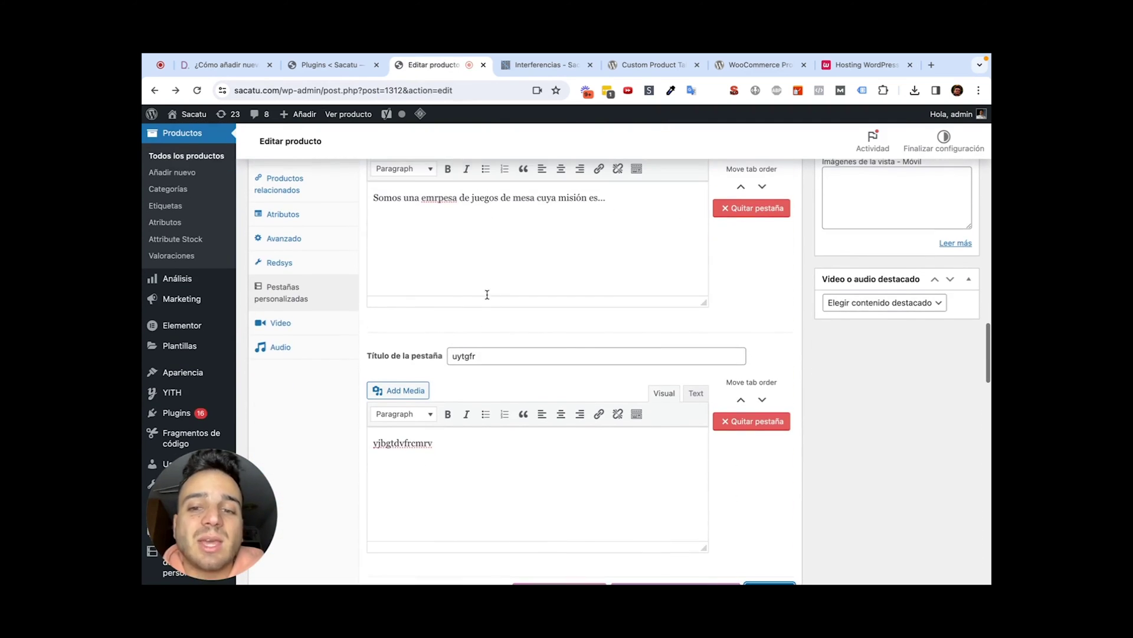
scroll(573, 337, up, 2)
scroll(550, 290, down, 2)
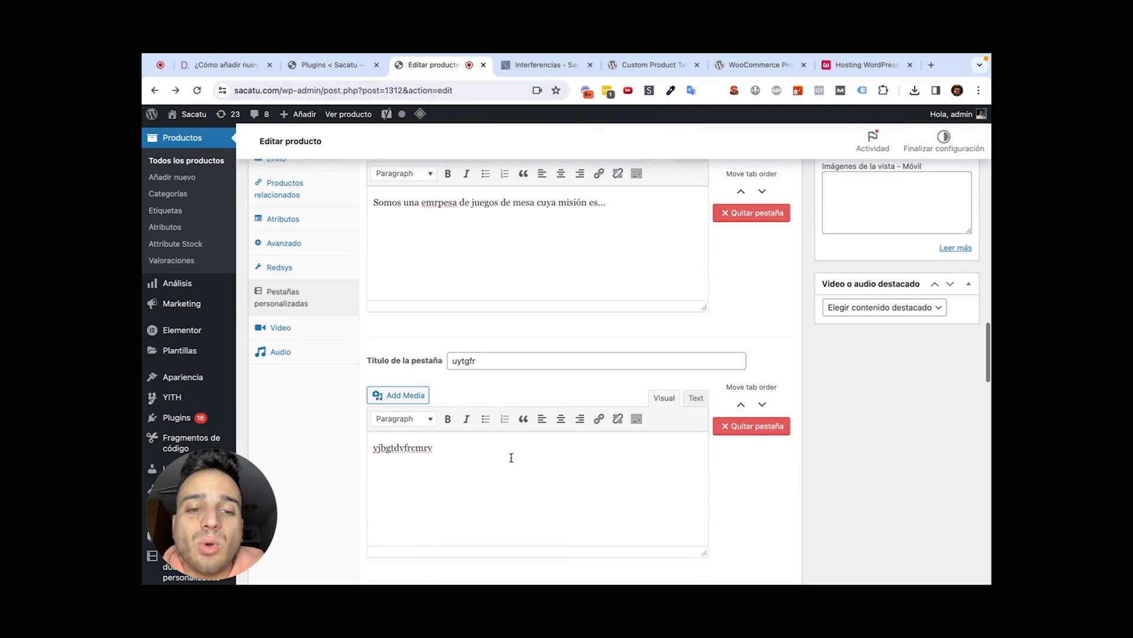
scroll(517, 452, down, 3)
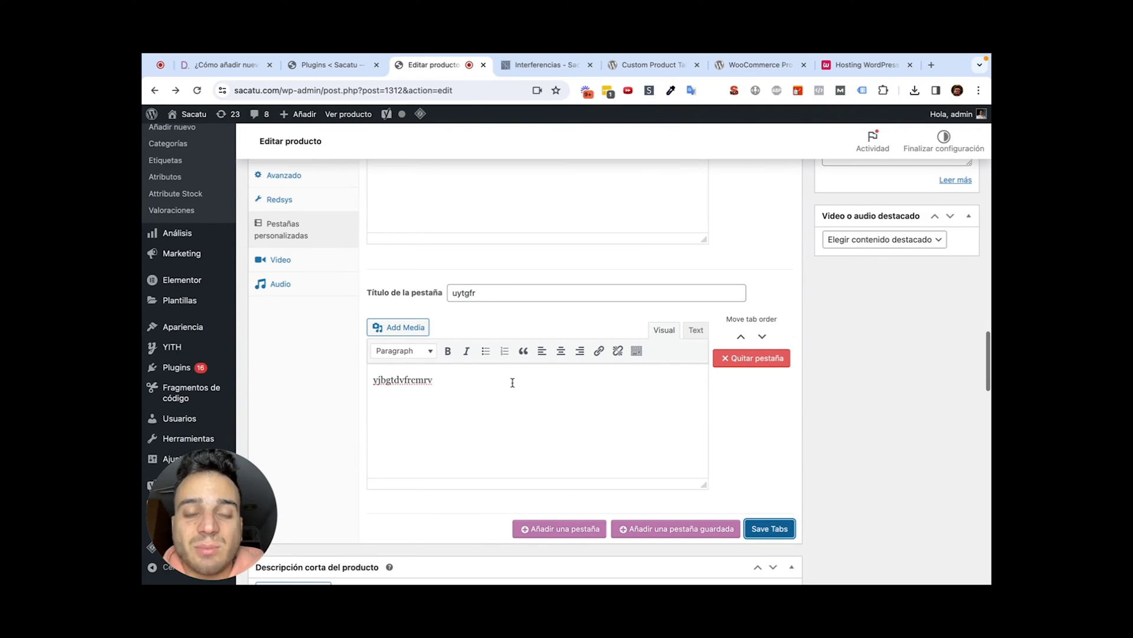
scroll(509, 341, up, 5)
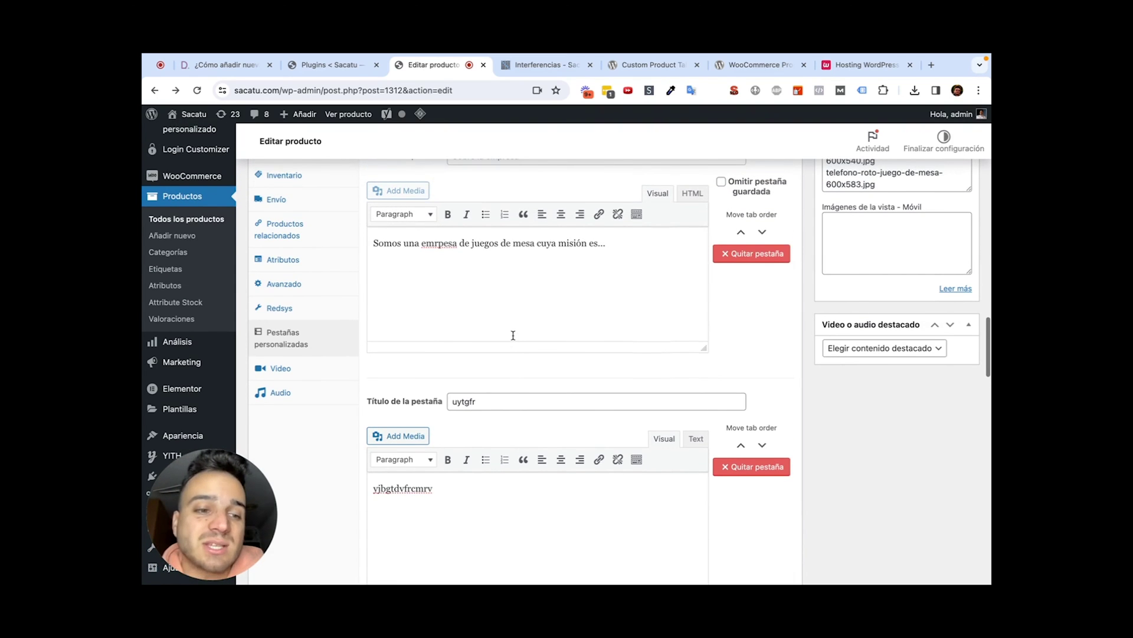
scroll(203, 286, down, 5)
Open the installed plugins page, check the WooCommerce Product Tabs page on WordPress.org, and search the installed plugins page for "tabs".
mouse_move(177, 367)
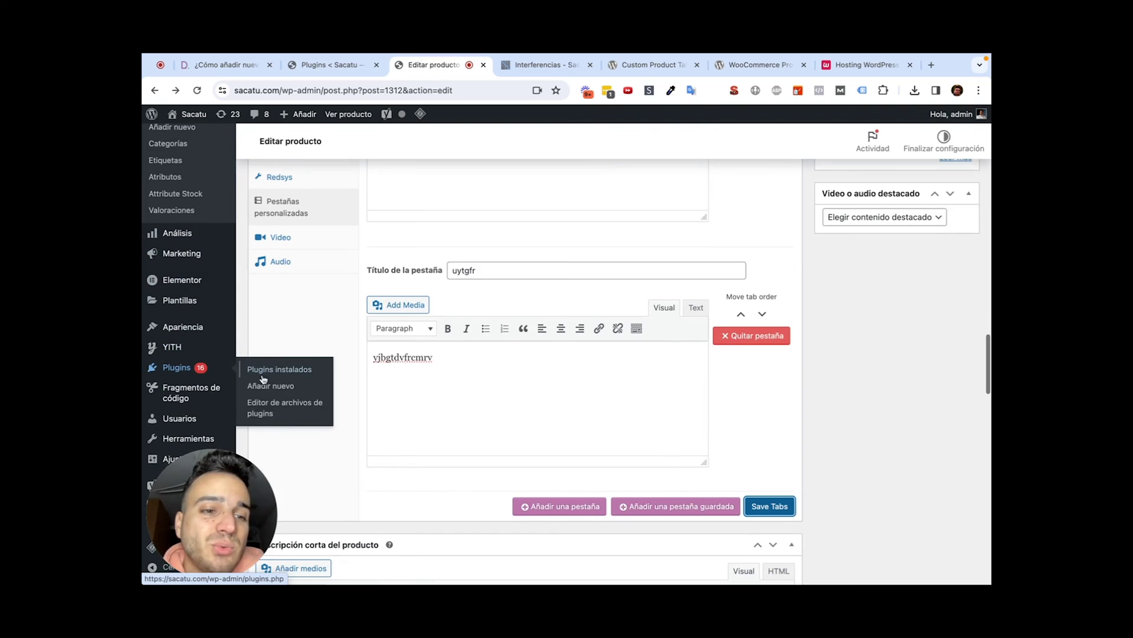
click(280, 367)
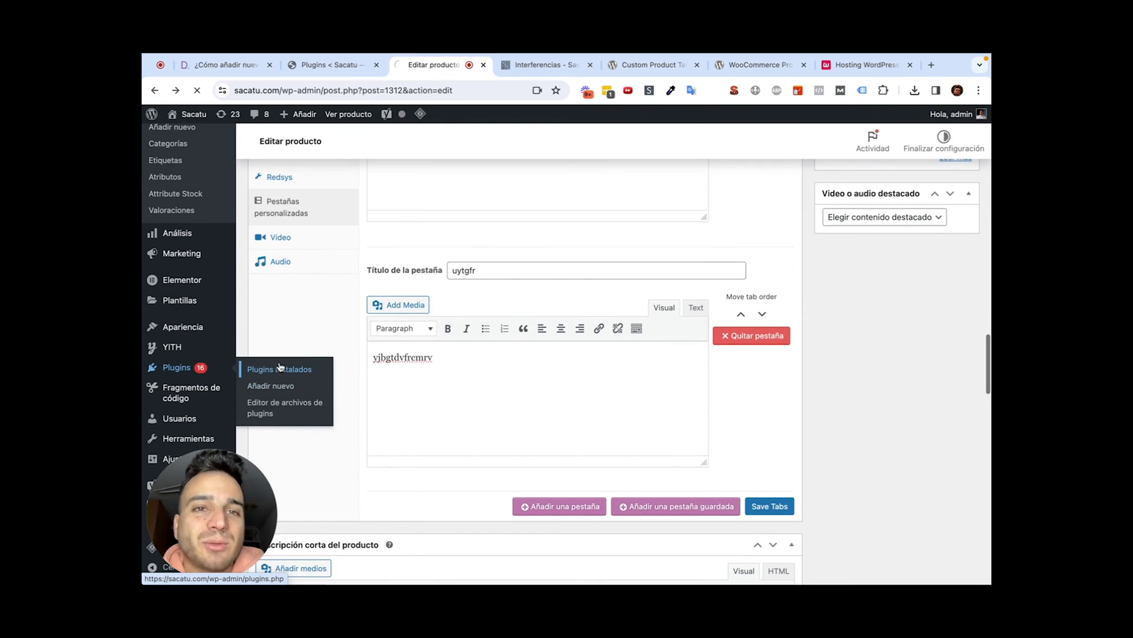
click(757, 65)
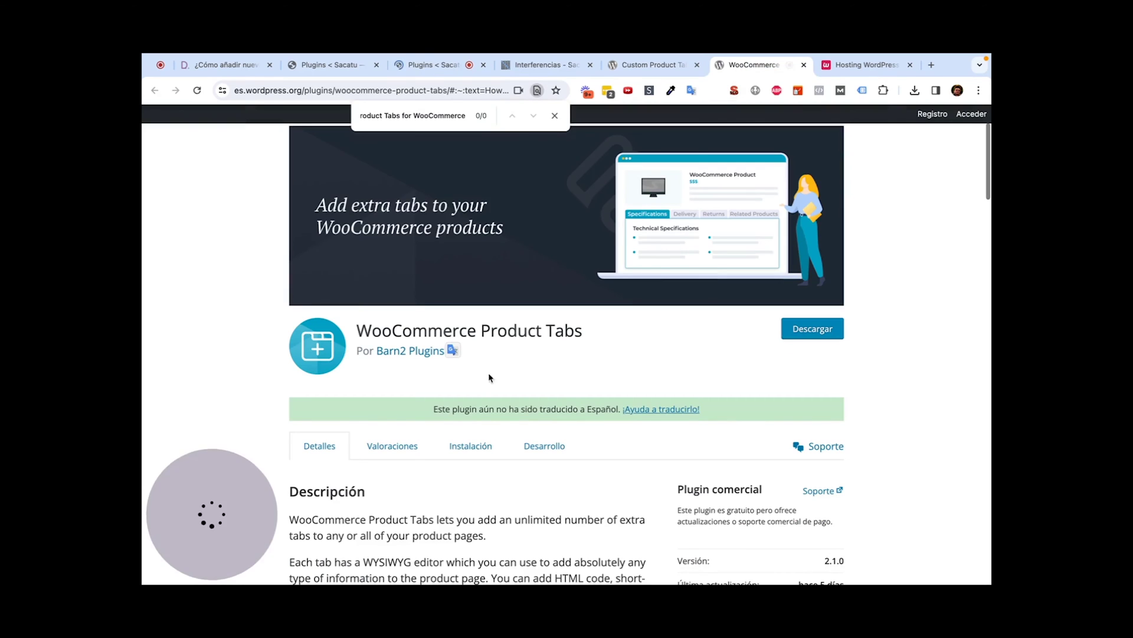
click(426, 65)
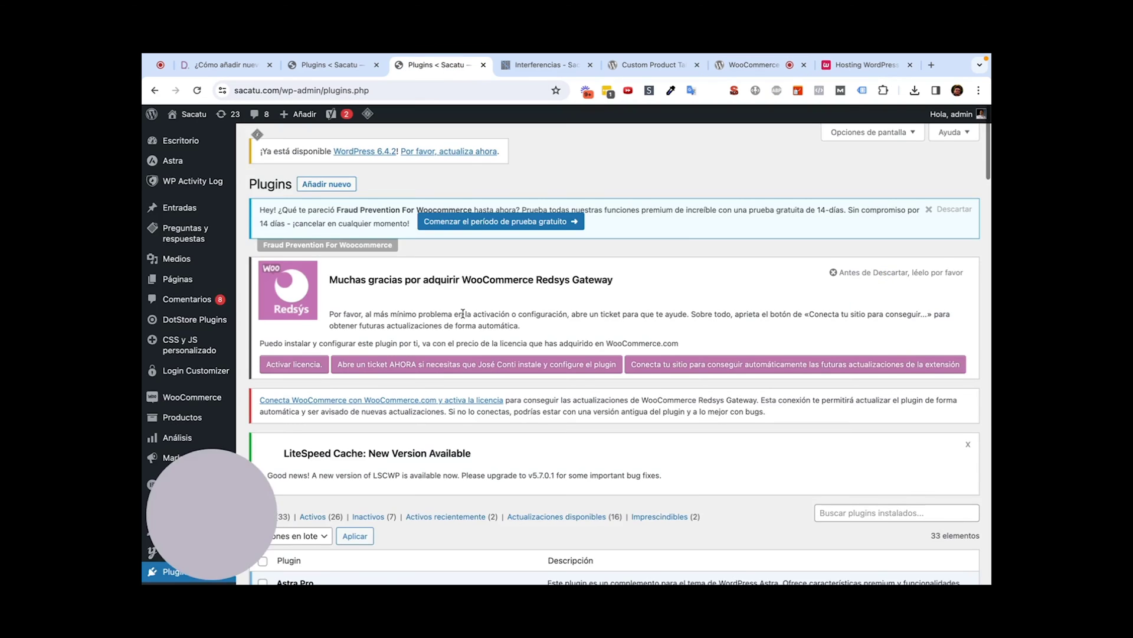
scroll(464, 318, down, 2)
key(super+f)
text(t)
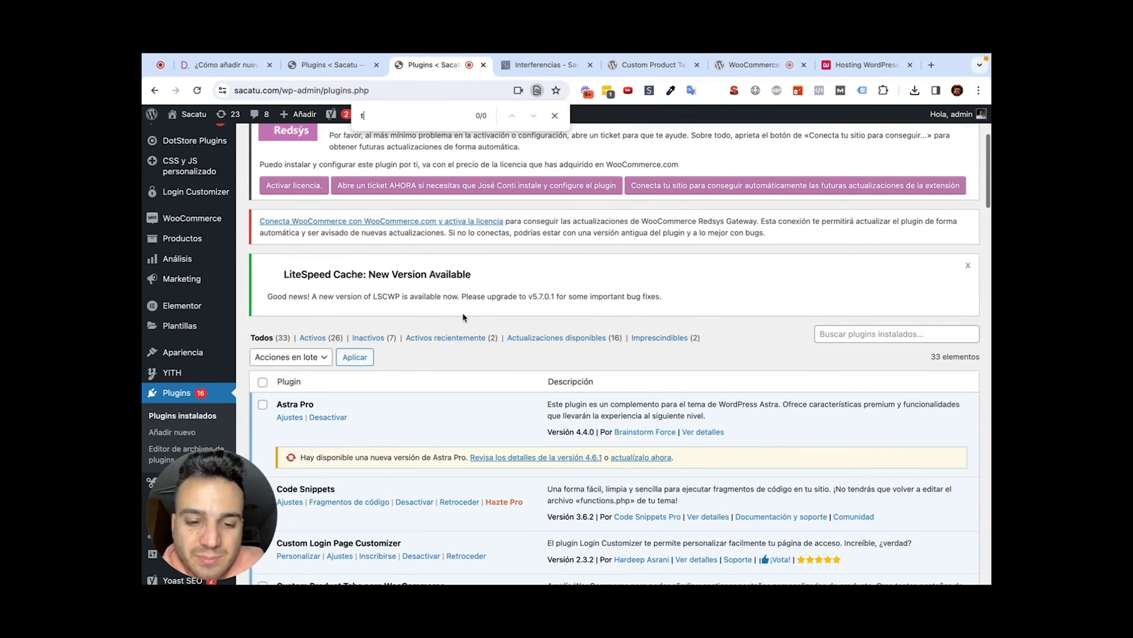
text(arb)
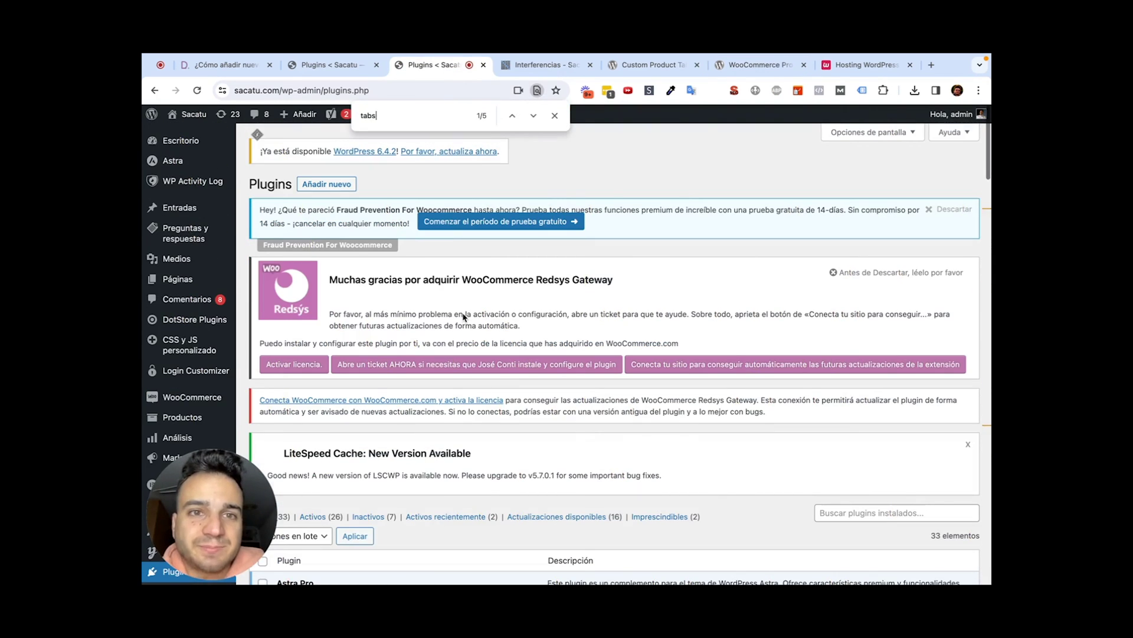
Find WooCommerce Product Tabs (Free) among the installed plugins and activate it.
key(Return)
key(Return)
key(Return)
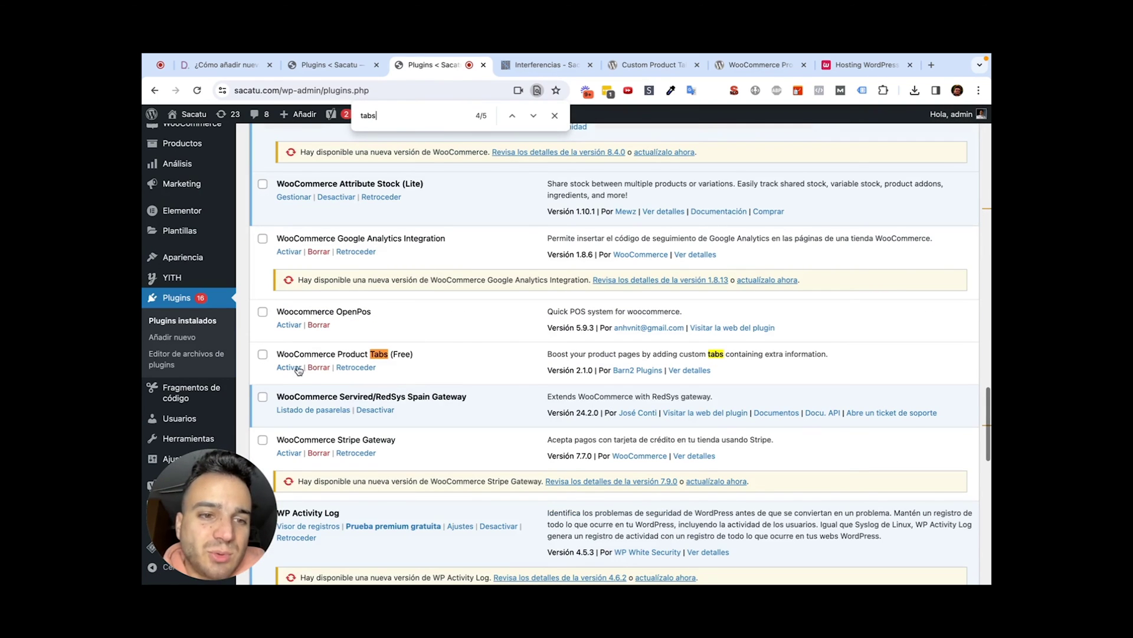
click(294, 368)
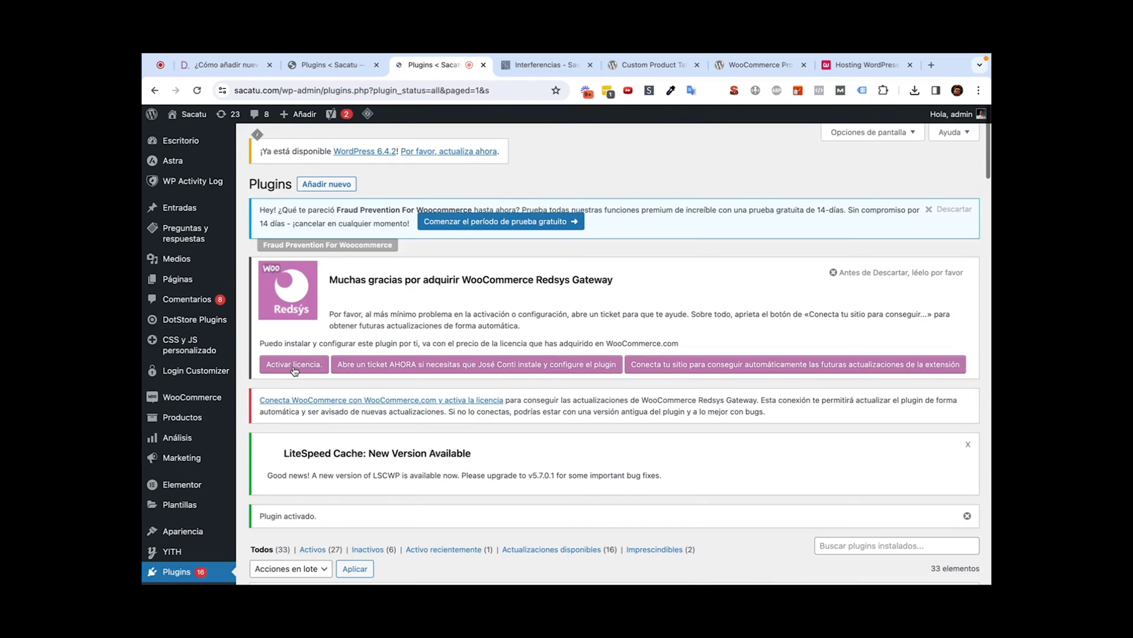
Open the Product Tabs page in the products section and look over its tab list.
scroll(294, 370, down, 3)
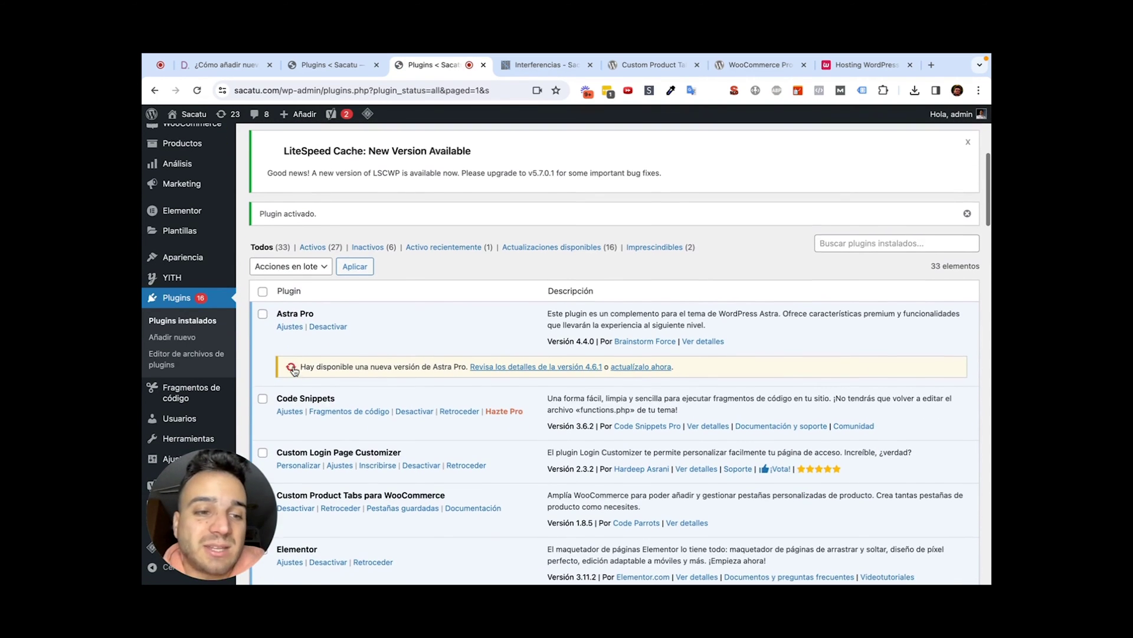
scroll(295, 371, down, 5)
scroll(294, 371, up, 4)
scroll(295, 371, up, 1)
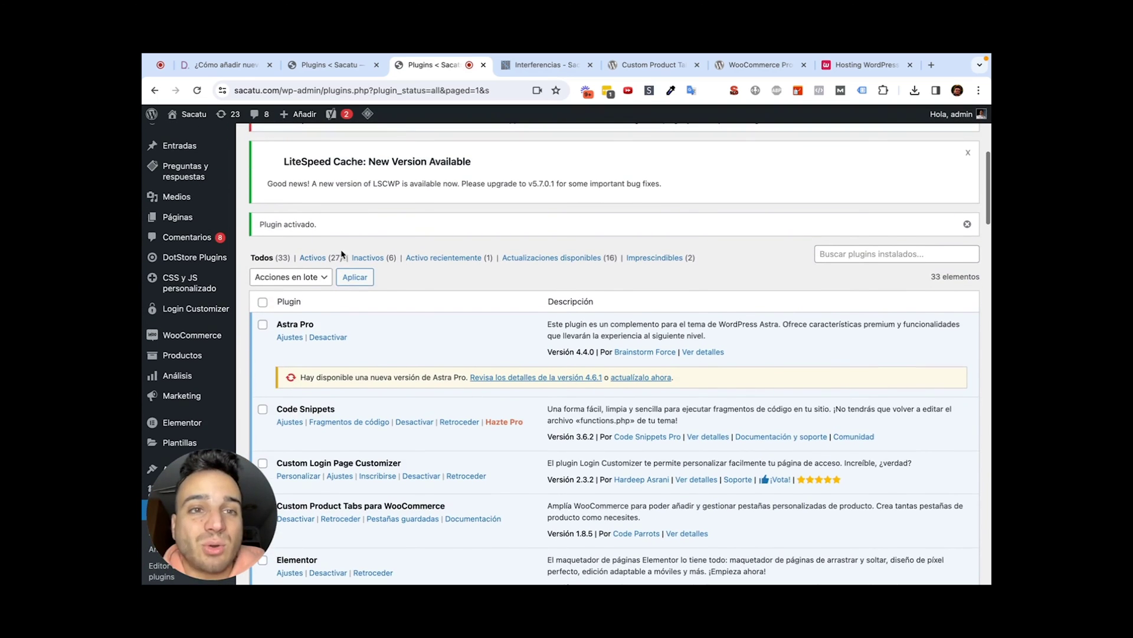
scroll(334, 294, down, 1)
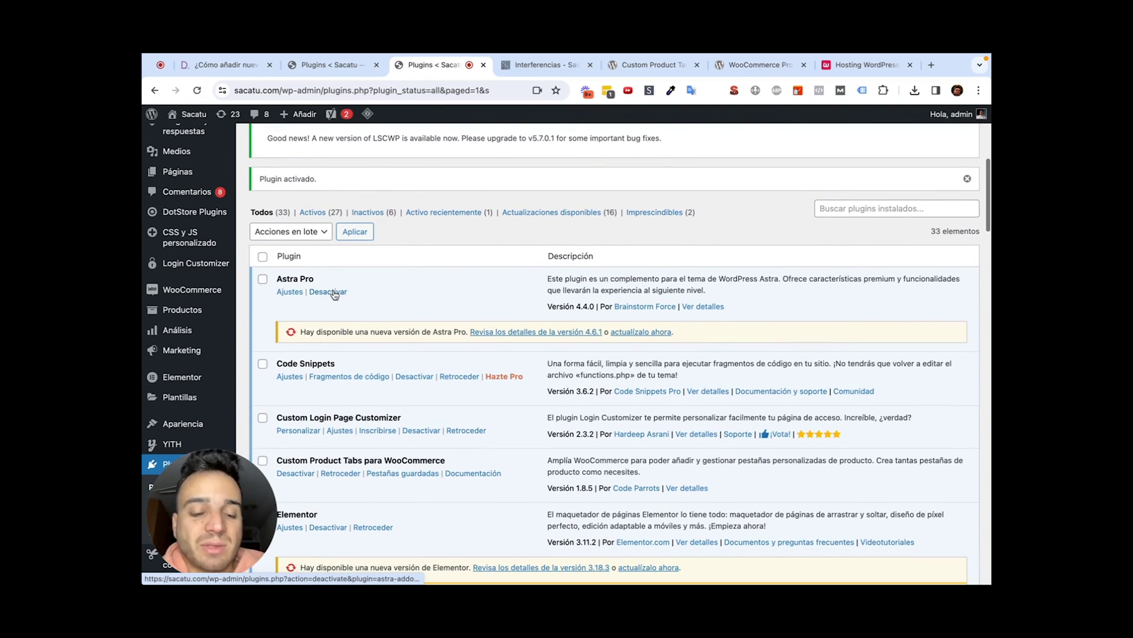
scroll(328, 292, up, 2)
mouse_move(189, 222)
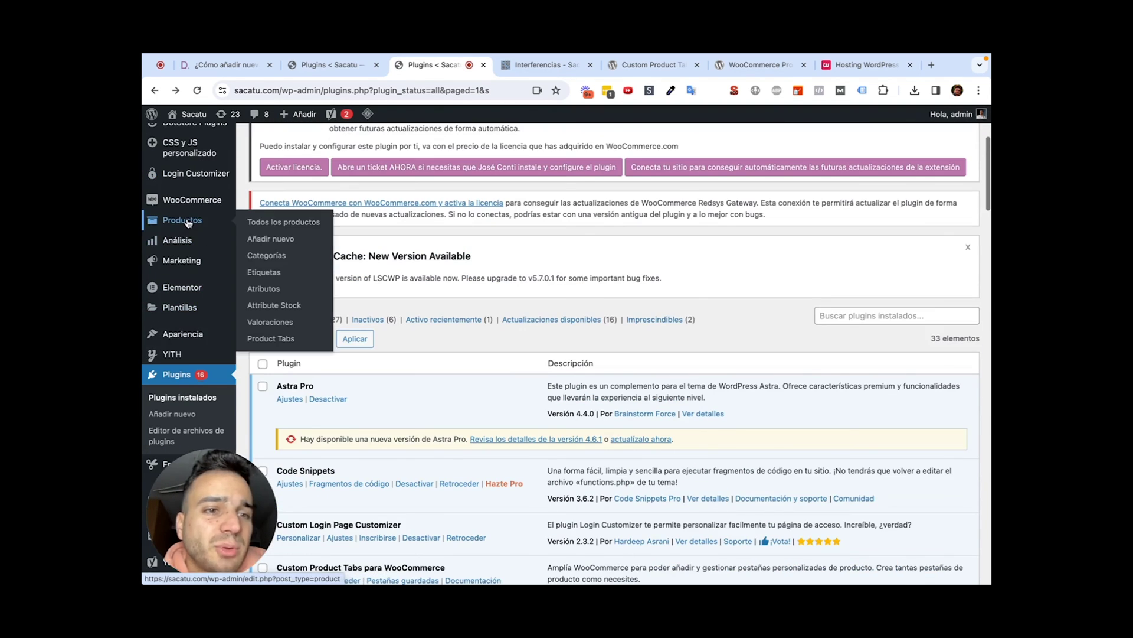
click(287, 340)
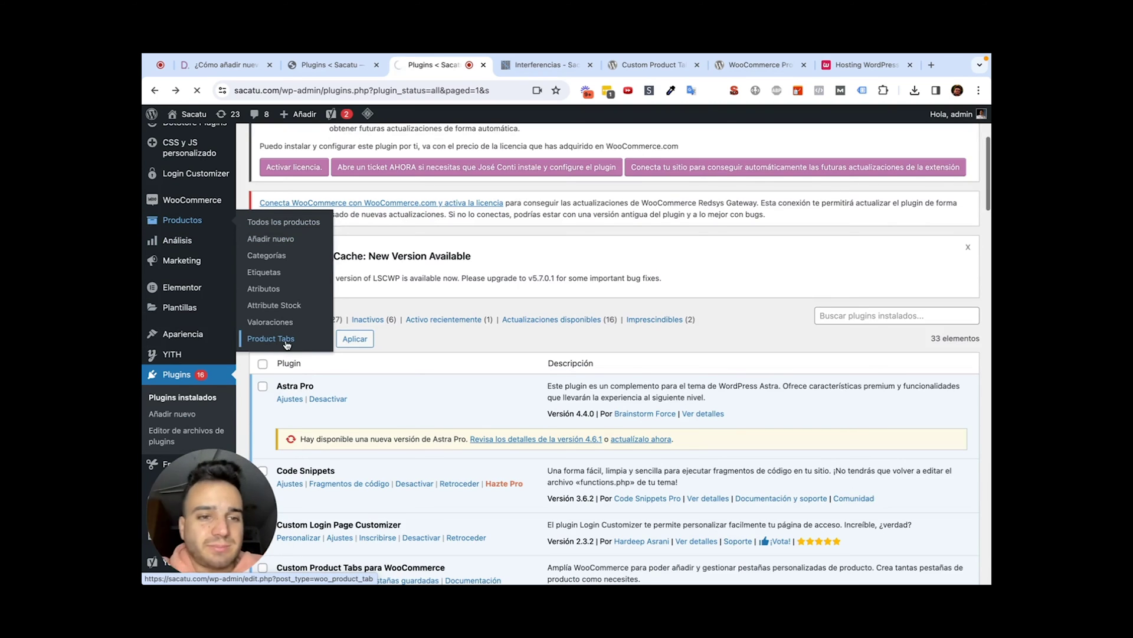
scroll(287, 347, down, 4)
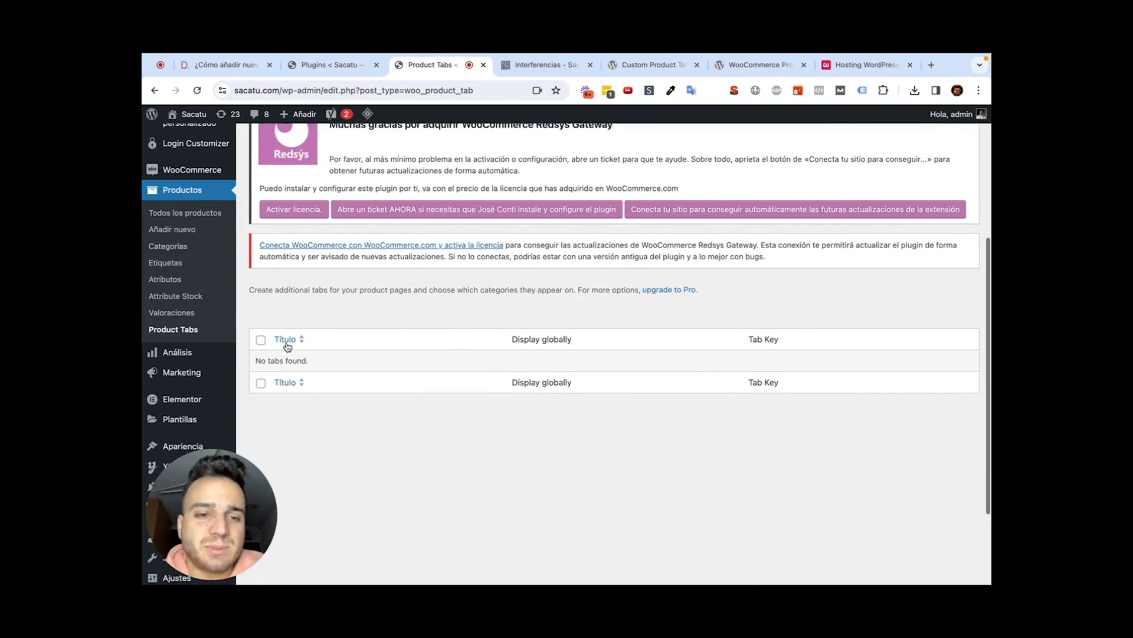
scroll(349, 327, up, 5)
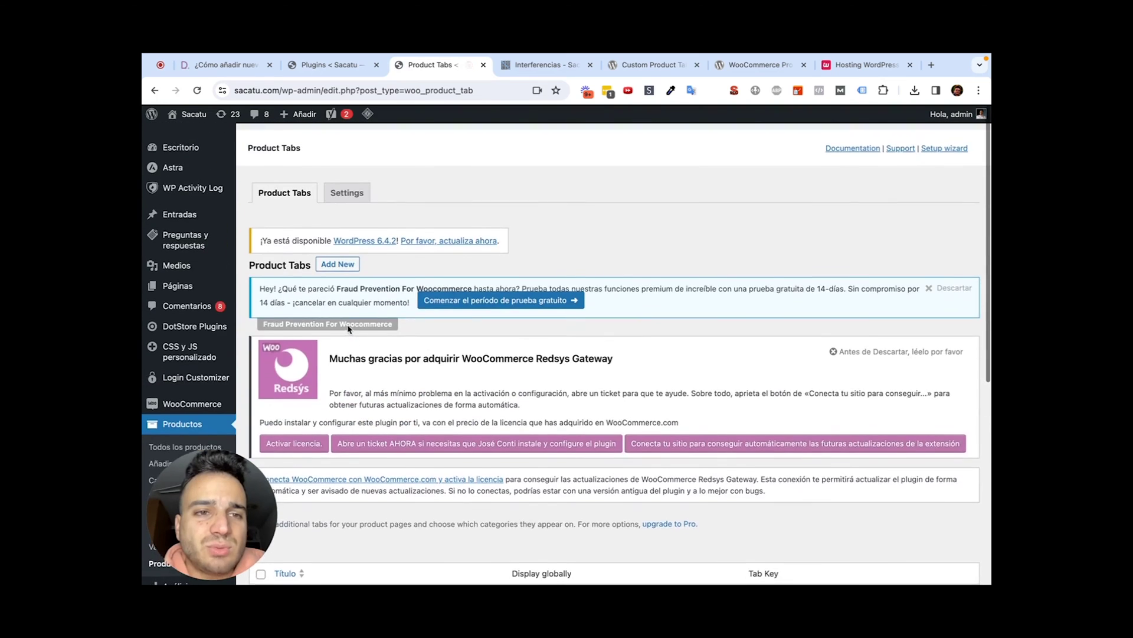
Create a new product tab titled "categorías" with the content "jyhtgrfeyhtgf".
click(339, 258)
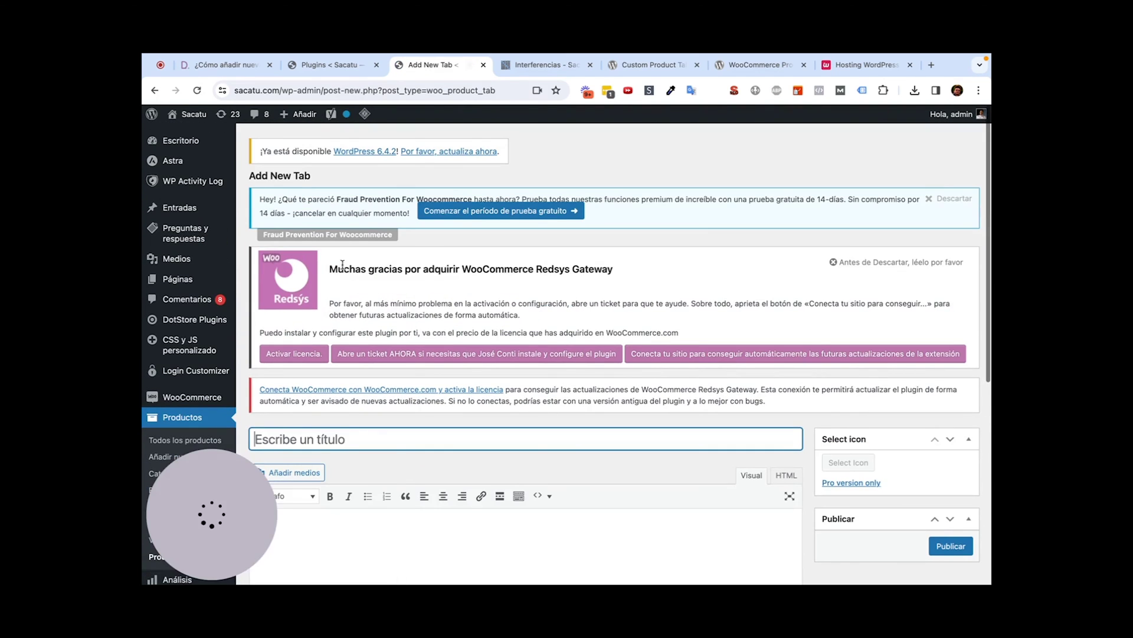
scroll(400, 474, down, 1)
text(ca)
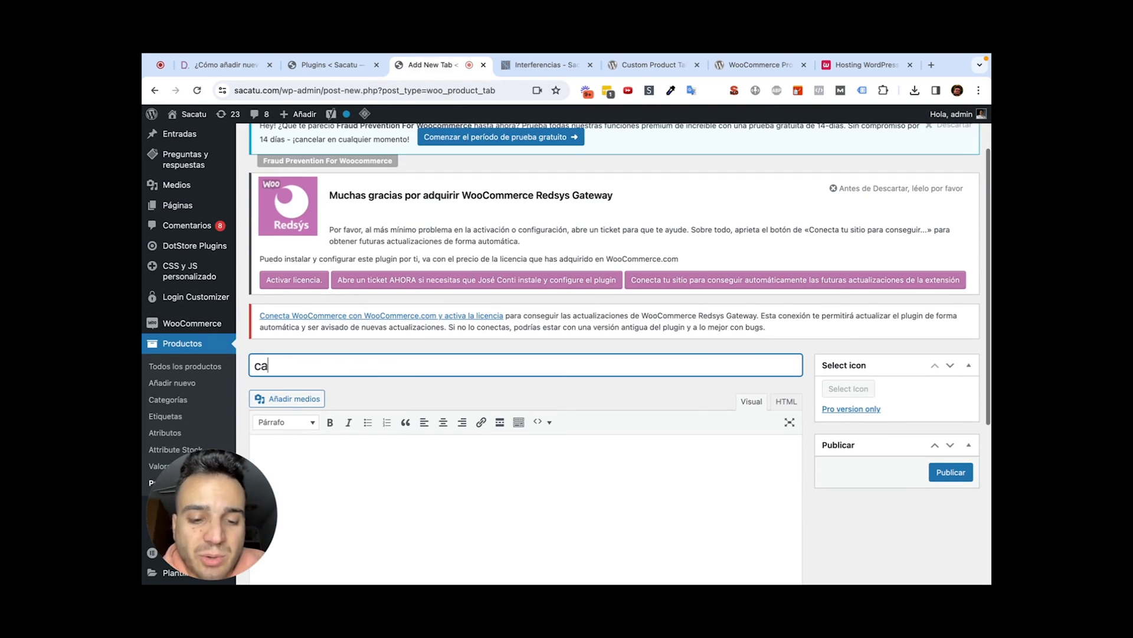
text(tegorías)
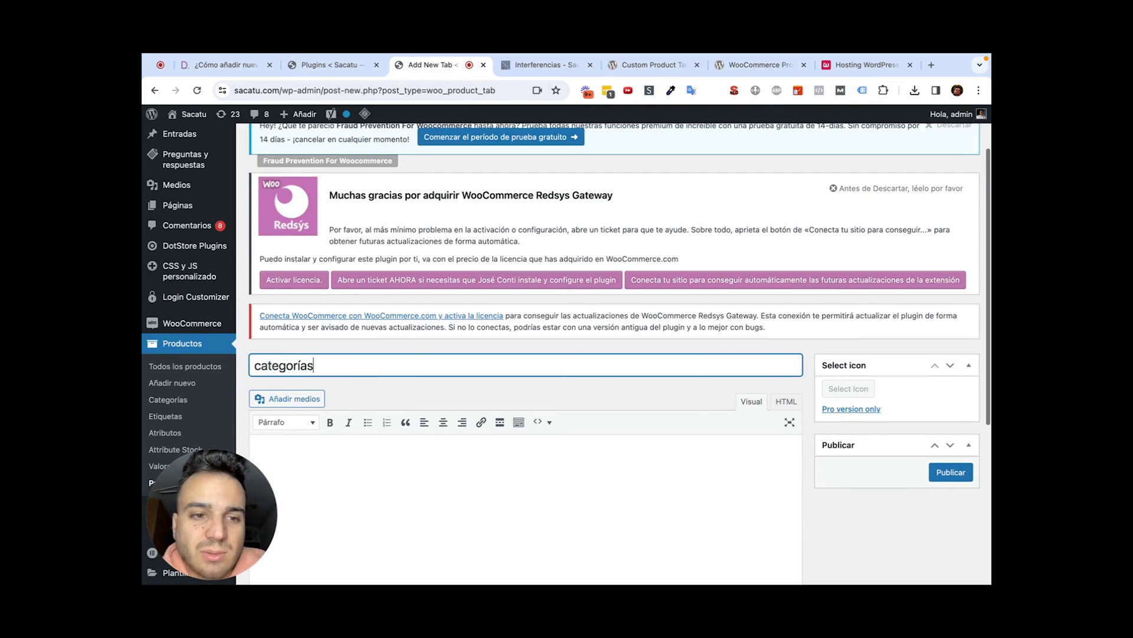
click(478, 577)
scroll(479, 577, down, 5)
text(jyhtgrteyhtgl)
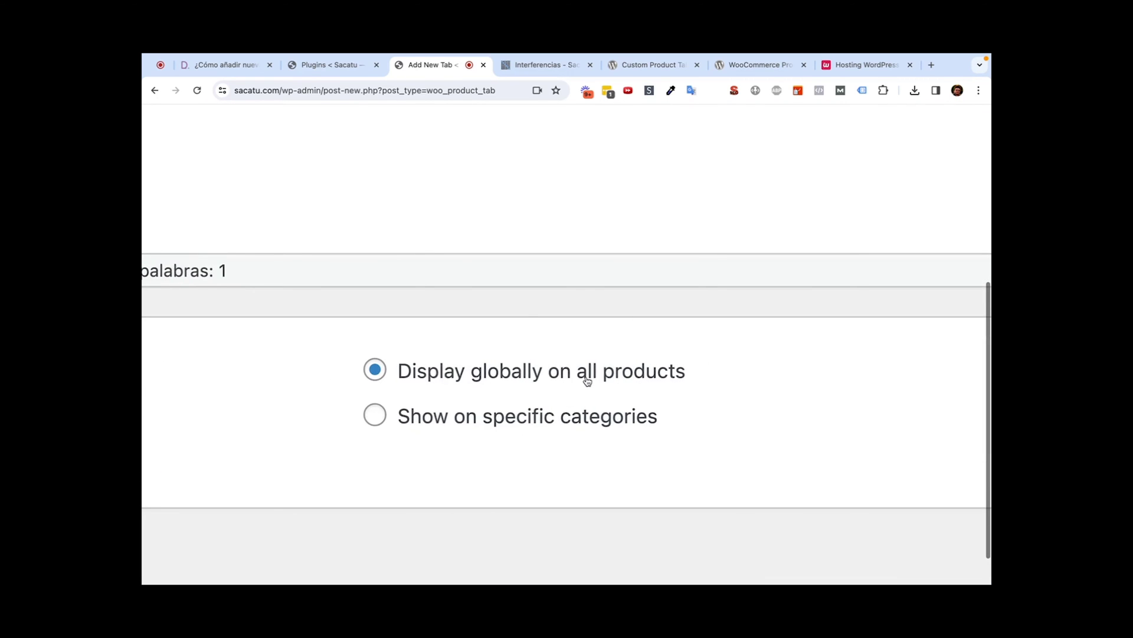
Show the tab only on specific categories and include Juegos de Mesa Clasicos, checking the category on the Interferencias product page.
scroll(584, 375, down, 3)
click(440, 442)
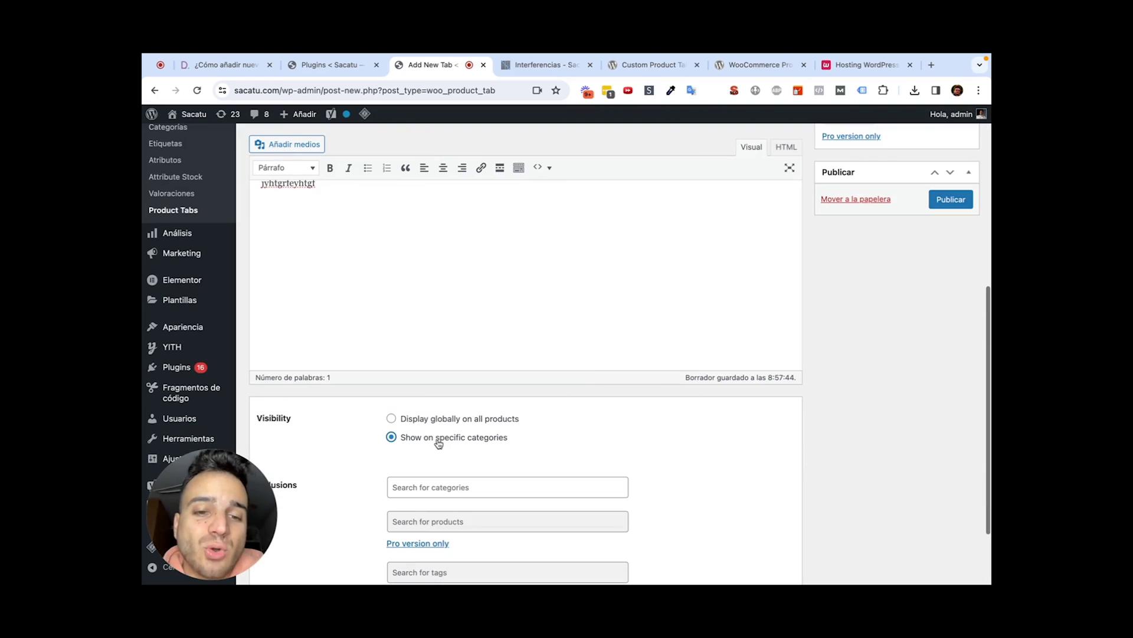
click(538, 64)
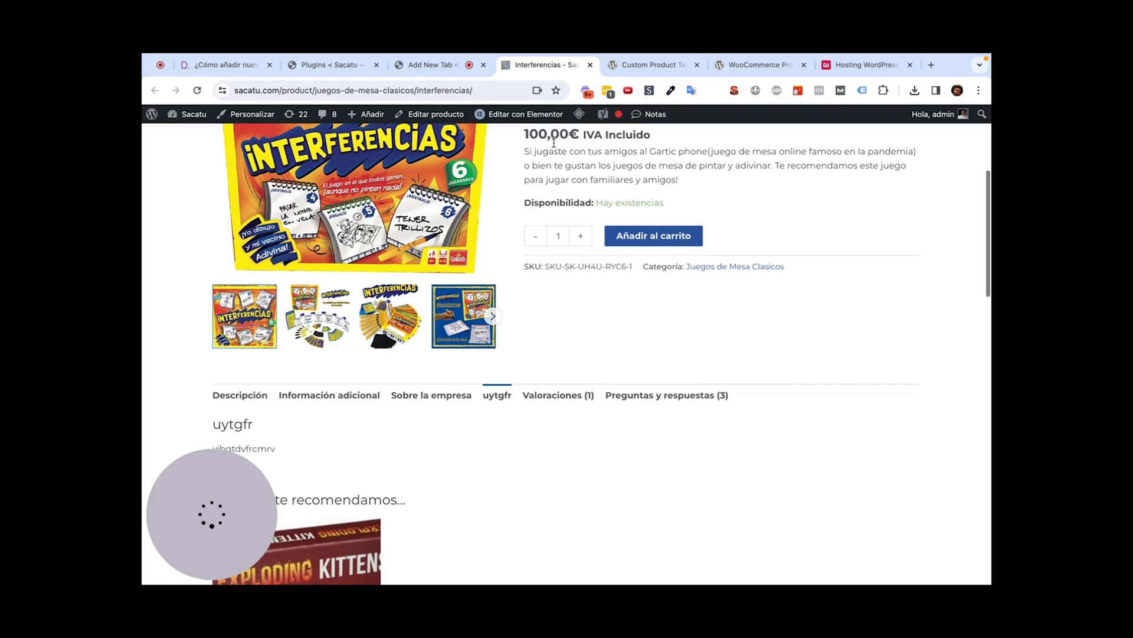
scroll(568, 227, up, 1)
click(431, 65)
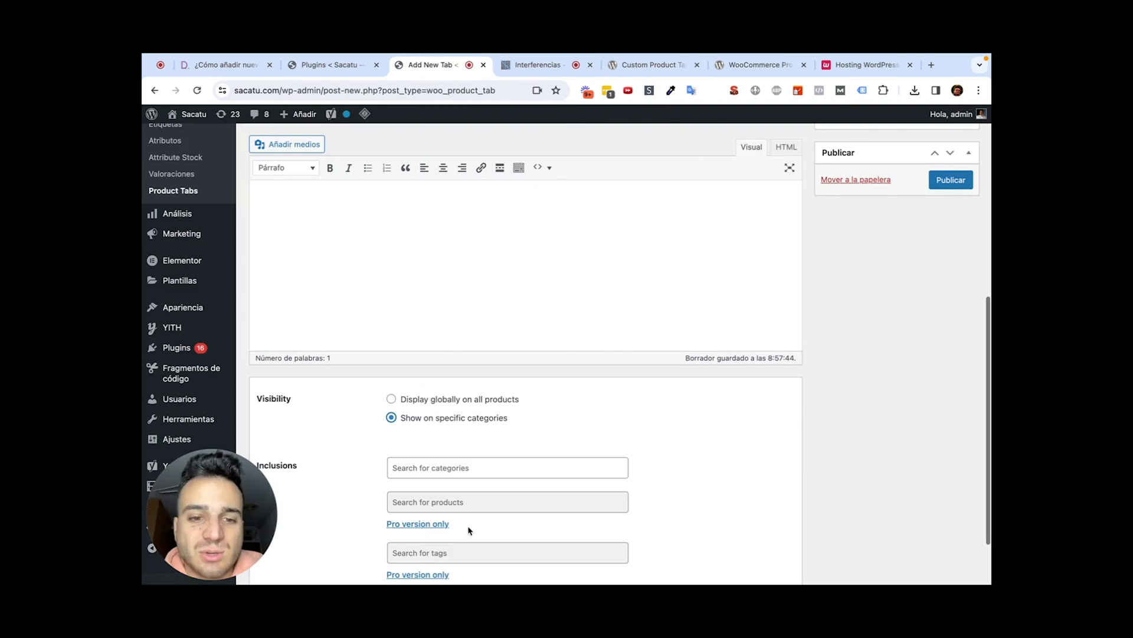
click(459, 468)
text(clasi)
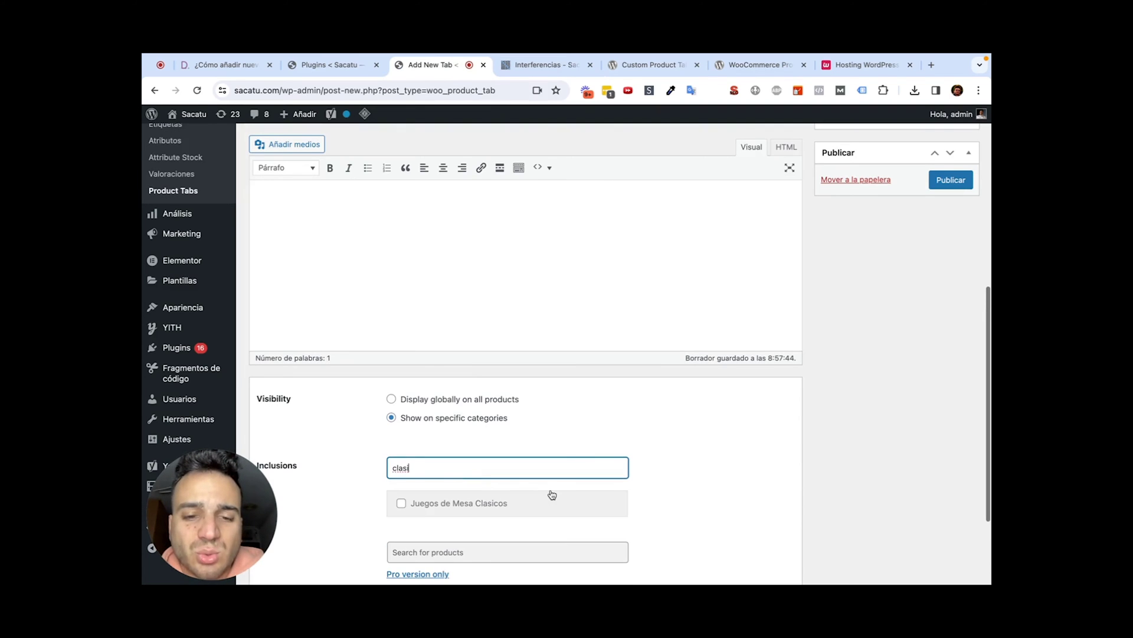
click(473, 503)
Review the "categorías" tab's settings and publish the tab.
scroll(498, 401, down, 3)
scroll(498, 402, up, 7)
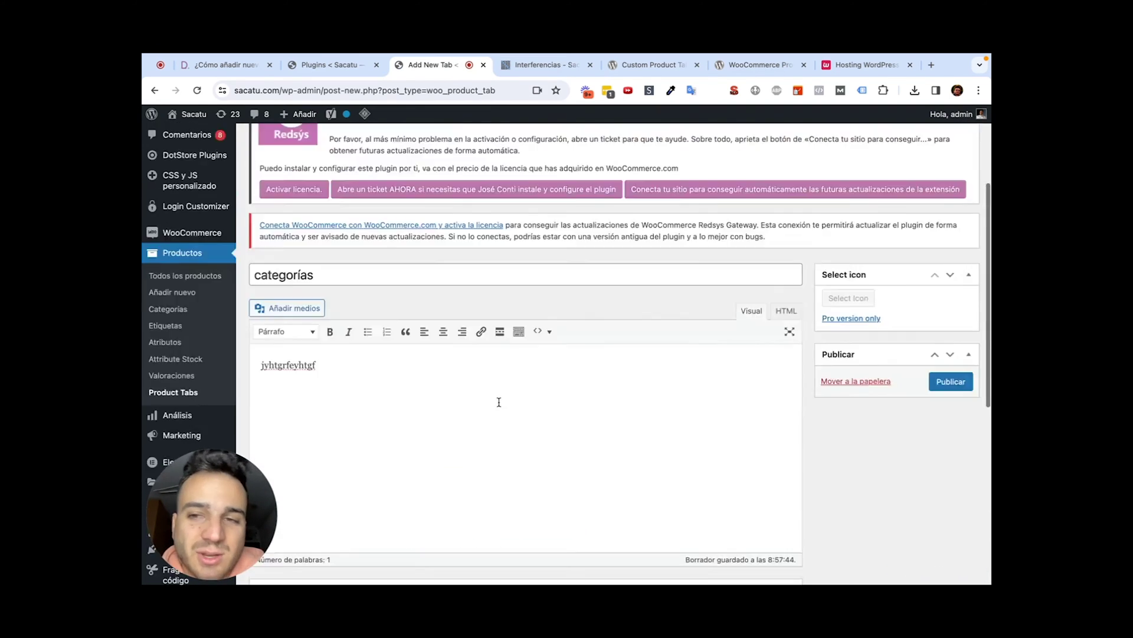
scroll(499, 402, up, 3)
scroll(708, 414, down, 2)
click(951, 440)
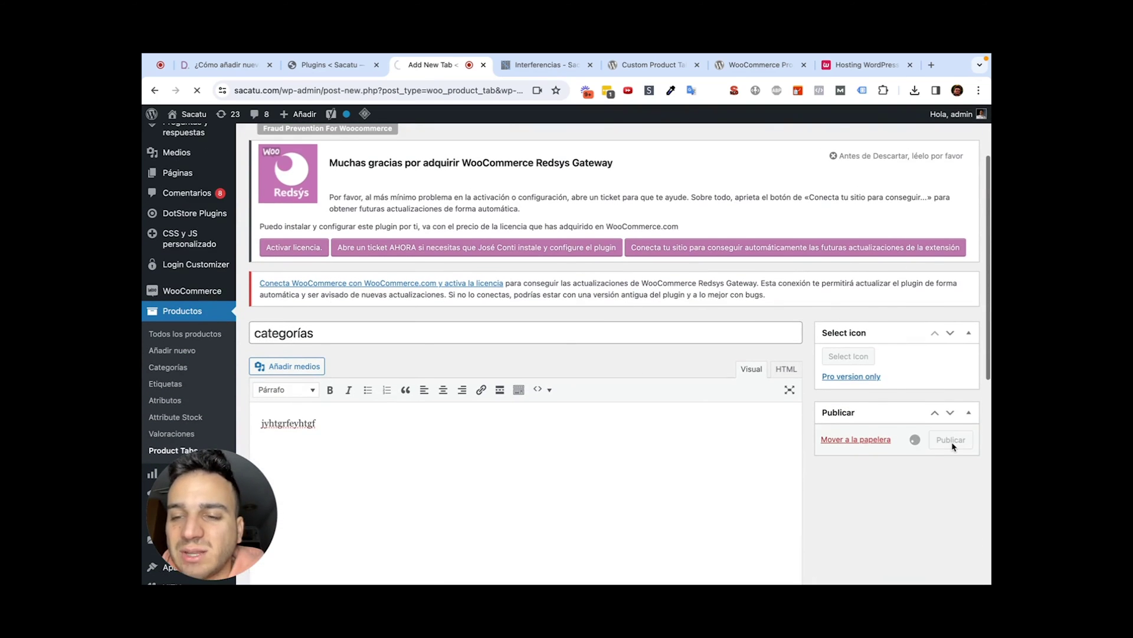
scroll(828, 360, down, 10)
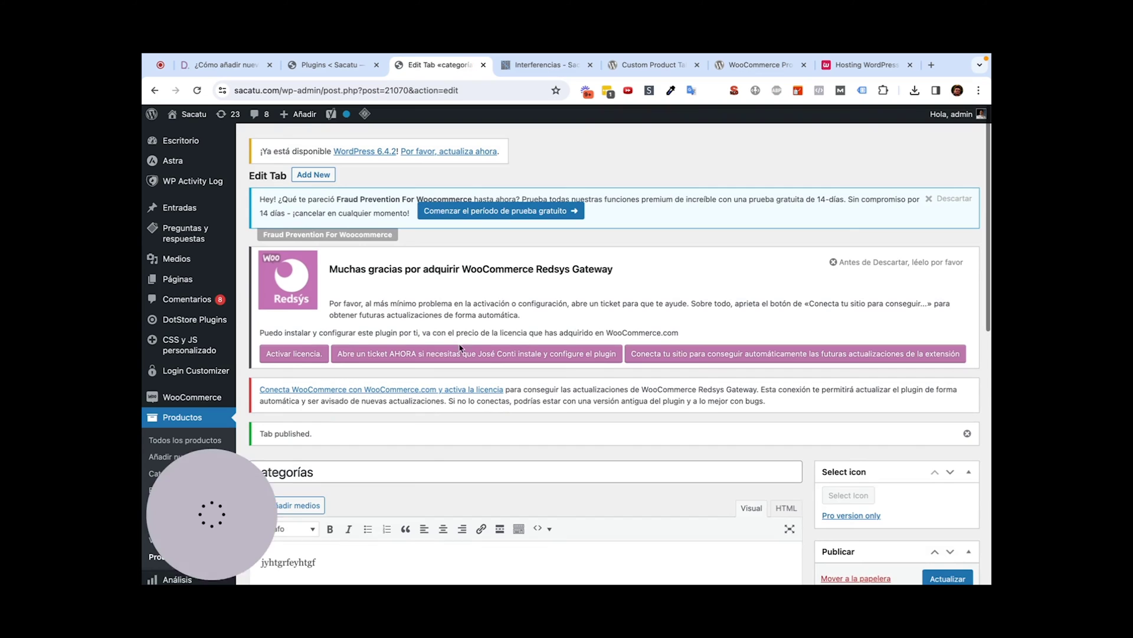
Reload the public Interferencias product page and examine the "categorías" tab and its content.
click(535, 65)
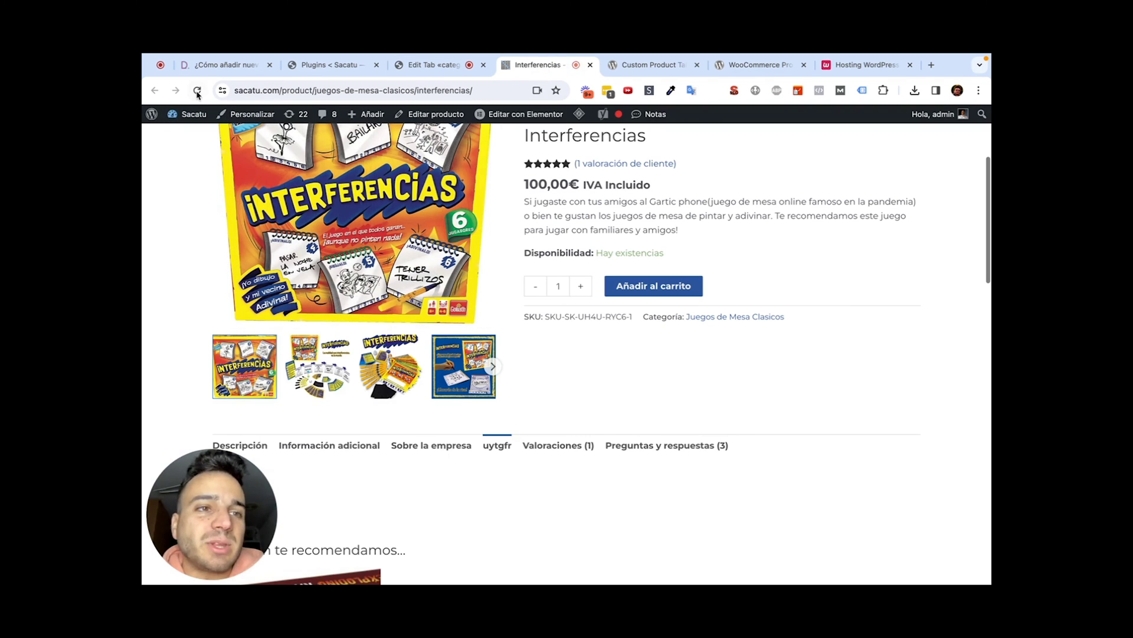
click(197, 92)
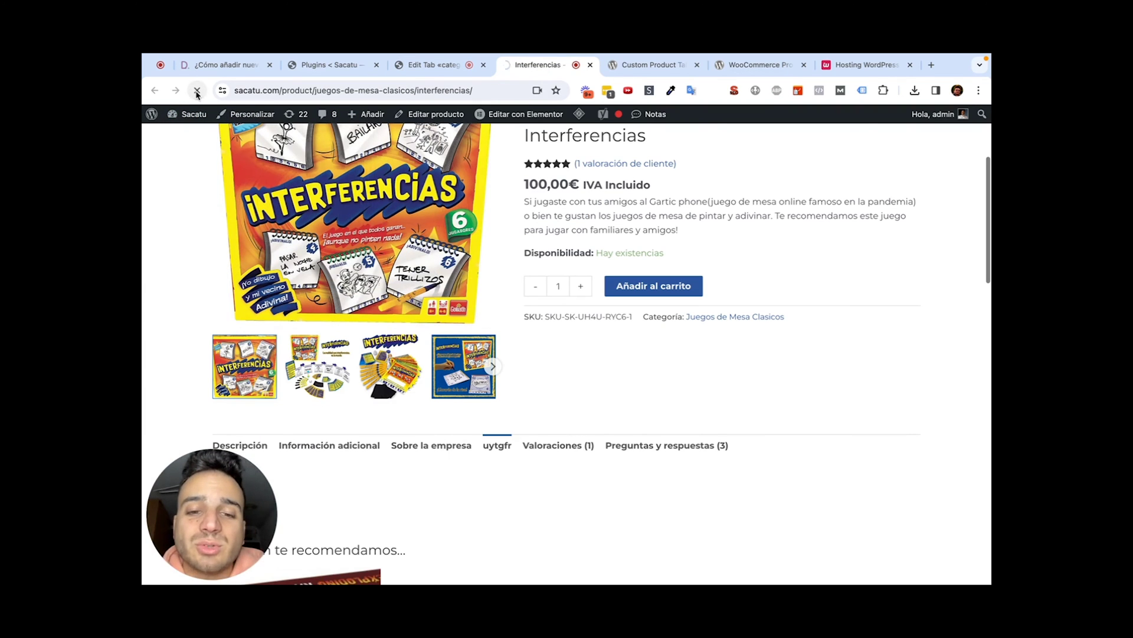
scroll(443, 247, down, 1)
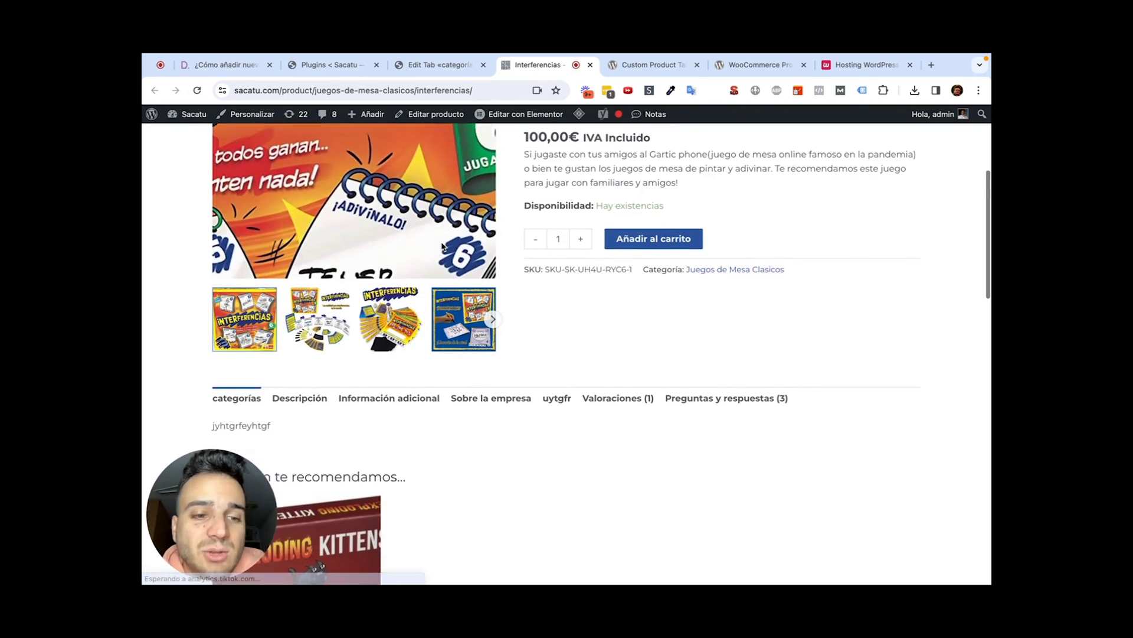
scroll(442, 247, down, 1)
drag(272, 361, 201, 334)
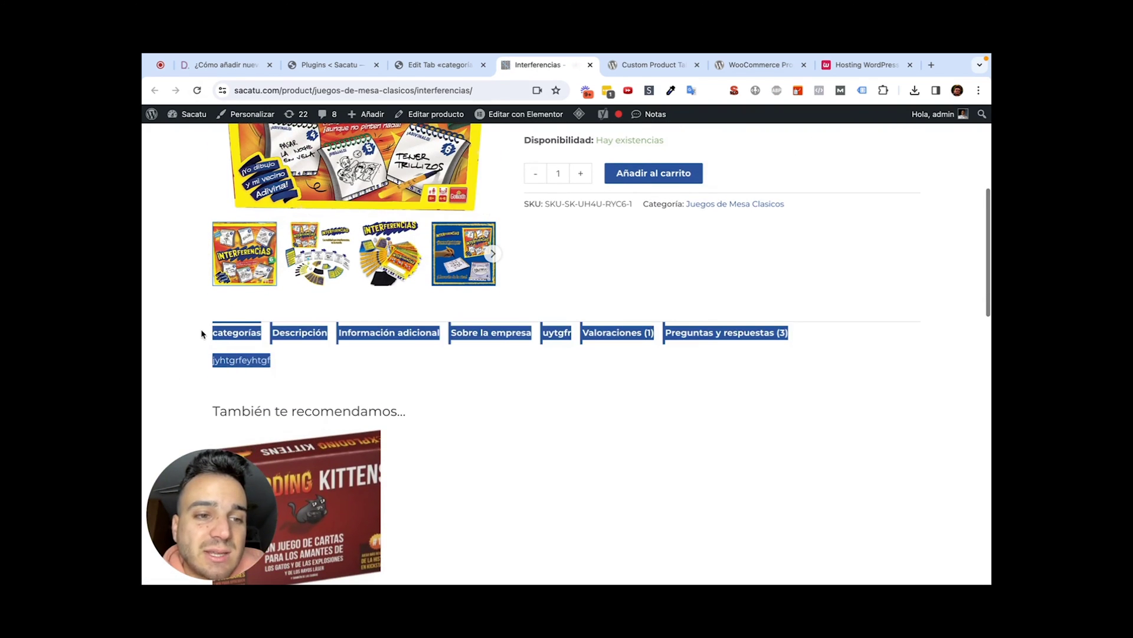
click(203, 335)
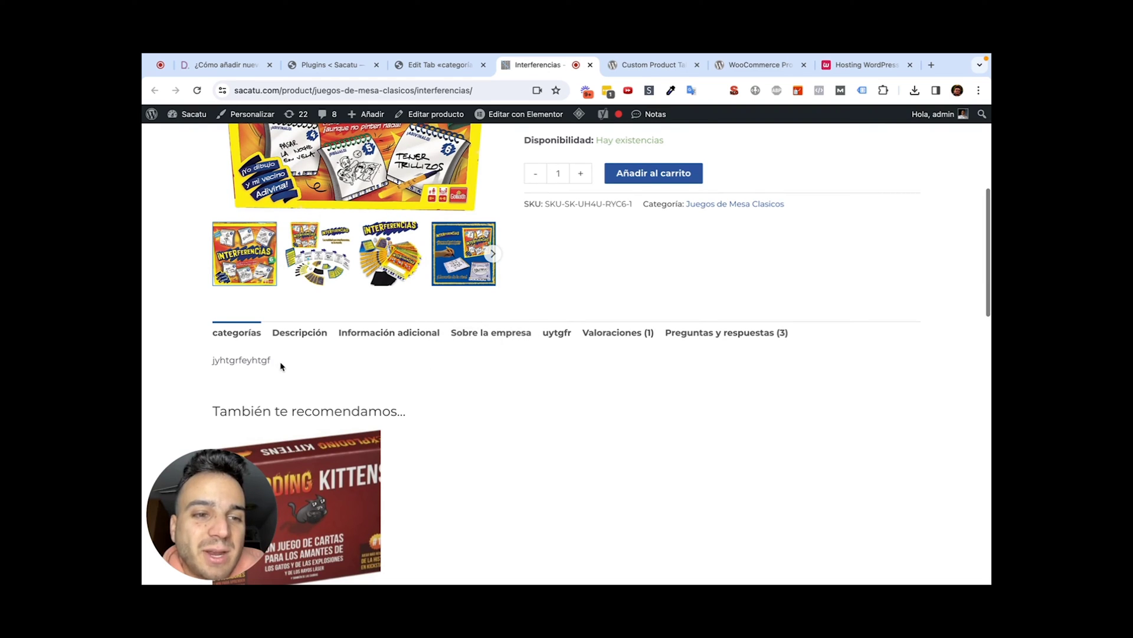
drag(281, 367, 204, 360)
scroll(319, 376, up, 5)
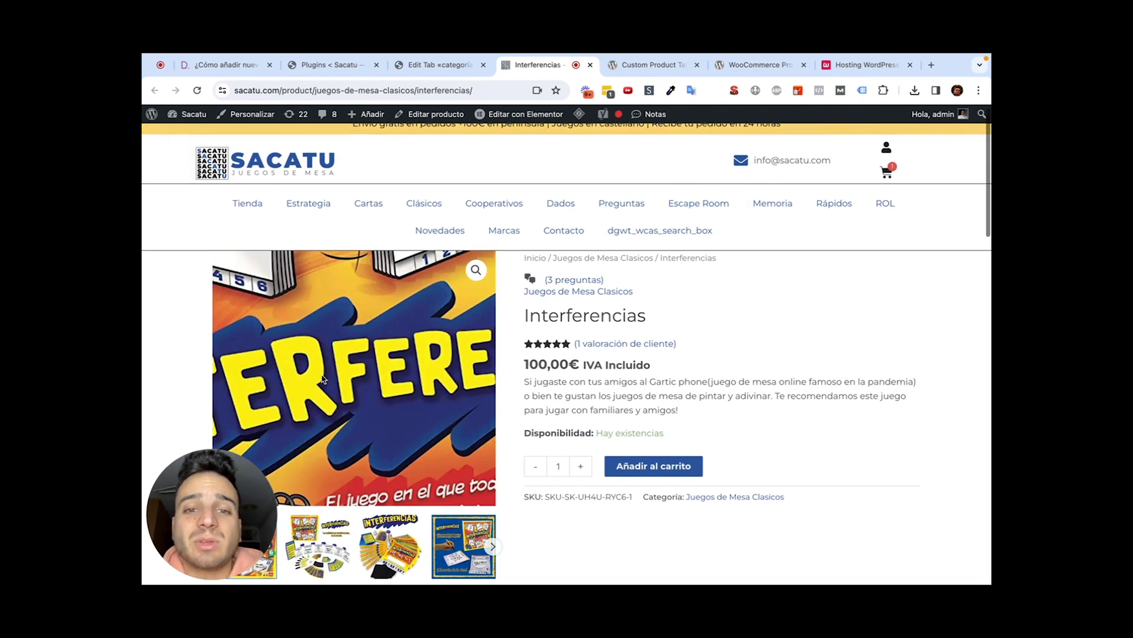
Revisit the WordPress.org pages of Custom Product Tabs for WooCommerce and WooCommerce Product Tabs.
click(649, 65)
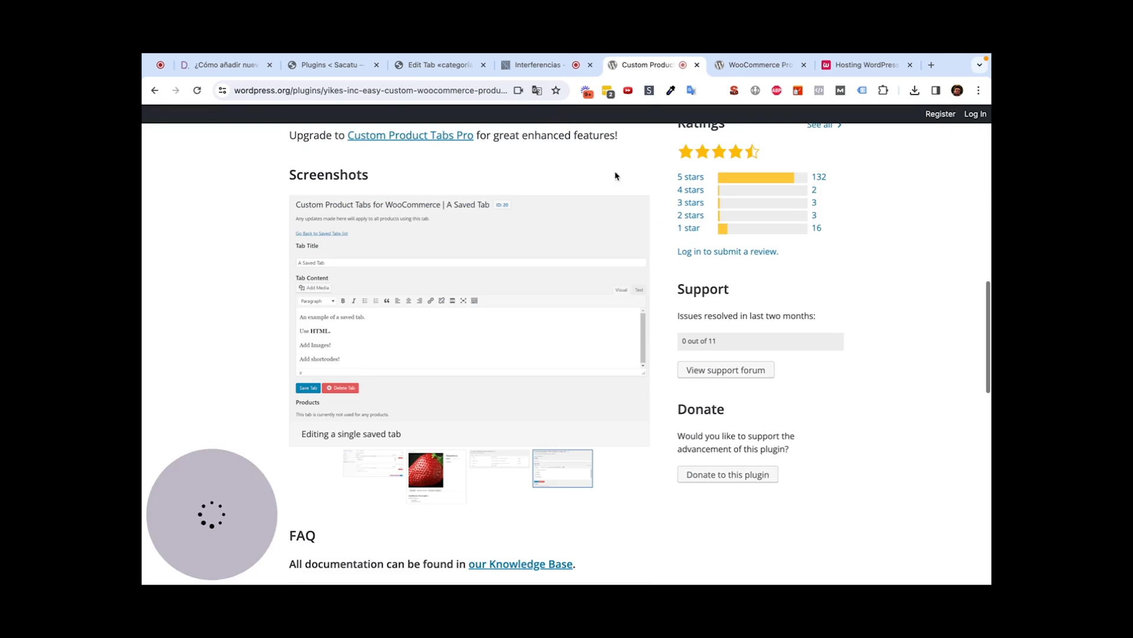
scroll(591, 230, up, 15)
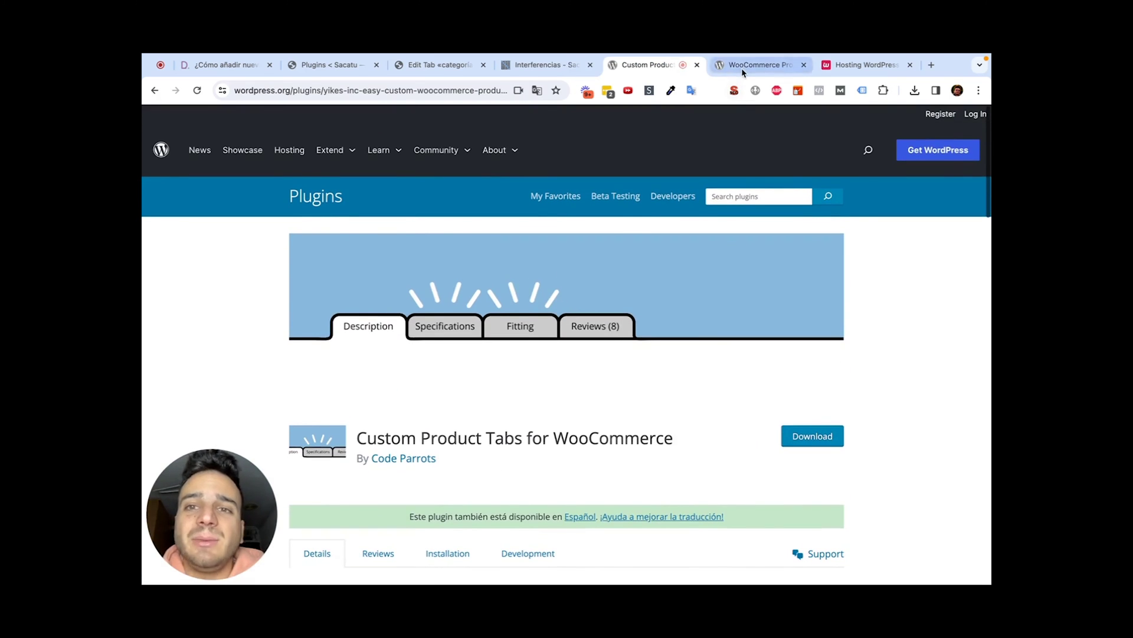
click(741, 68)
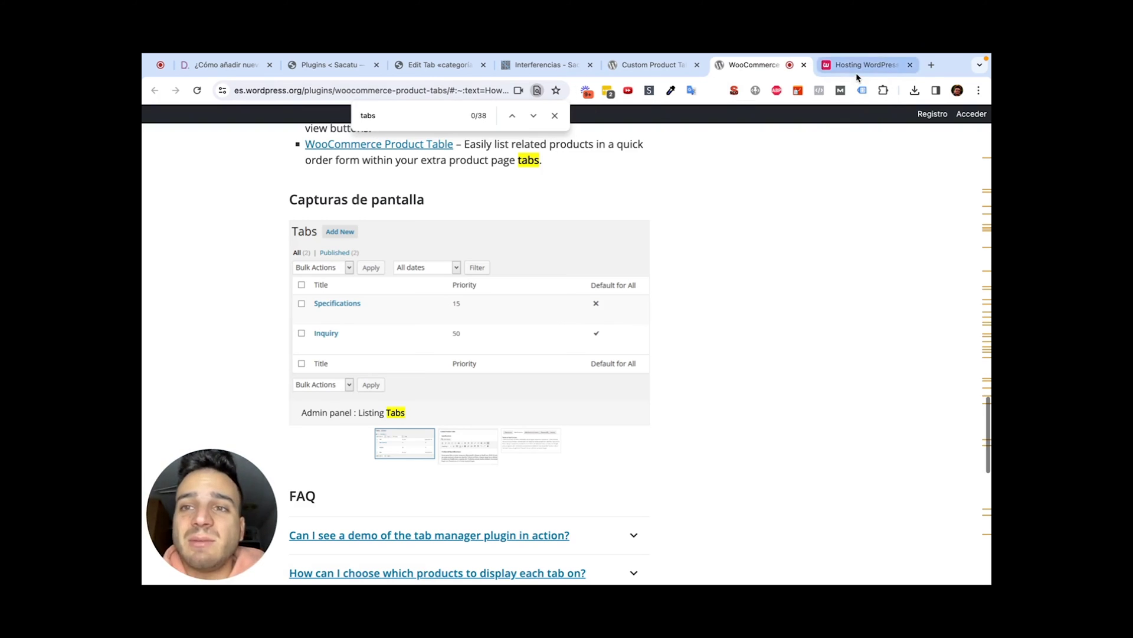
Look through Webempresa's WordPress hosting page, including its plans, prices and service features.
click(873, 65)
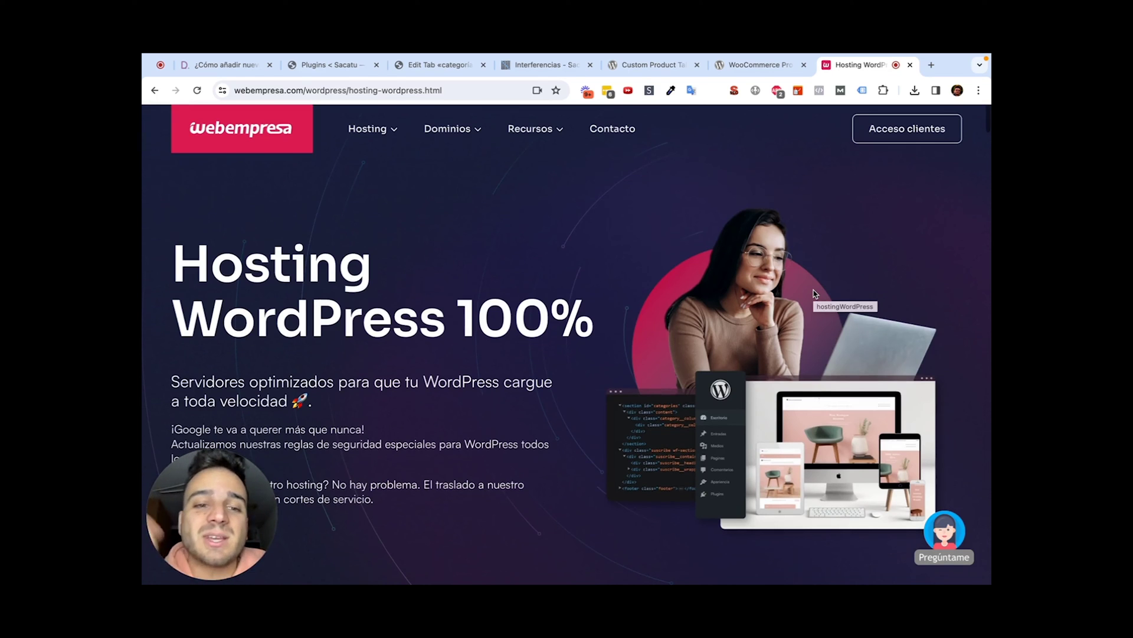
scroll(813, 294, down, 8)
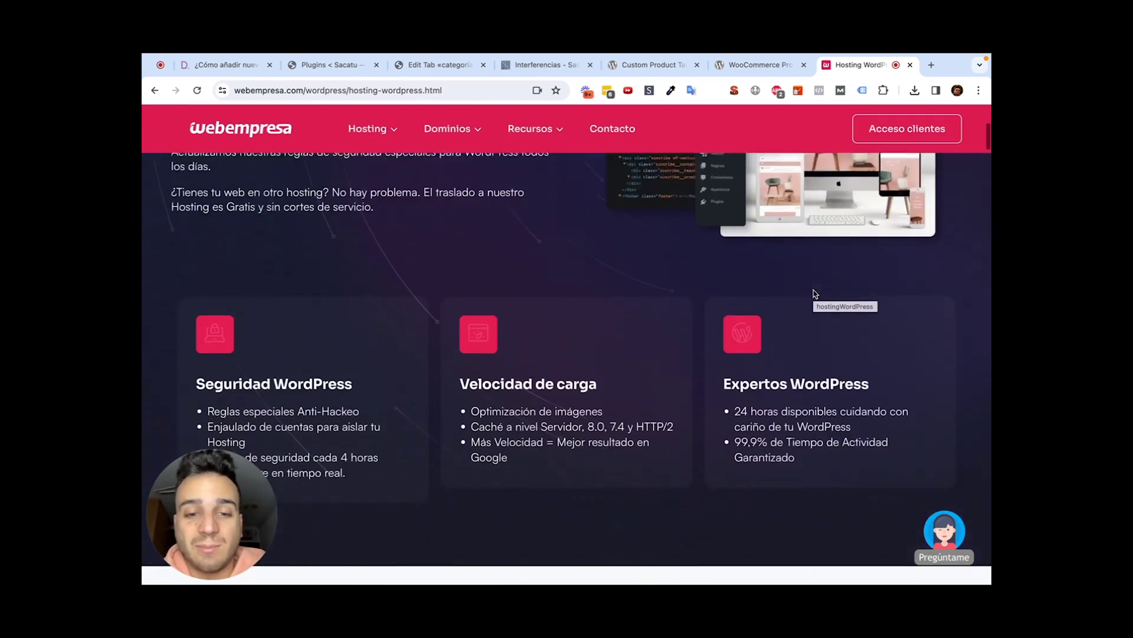
scroll(814, 291, down, 5)
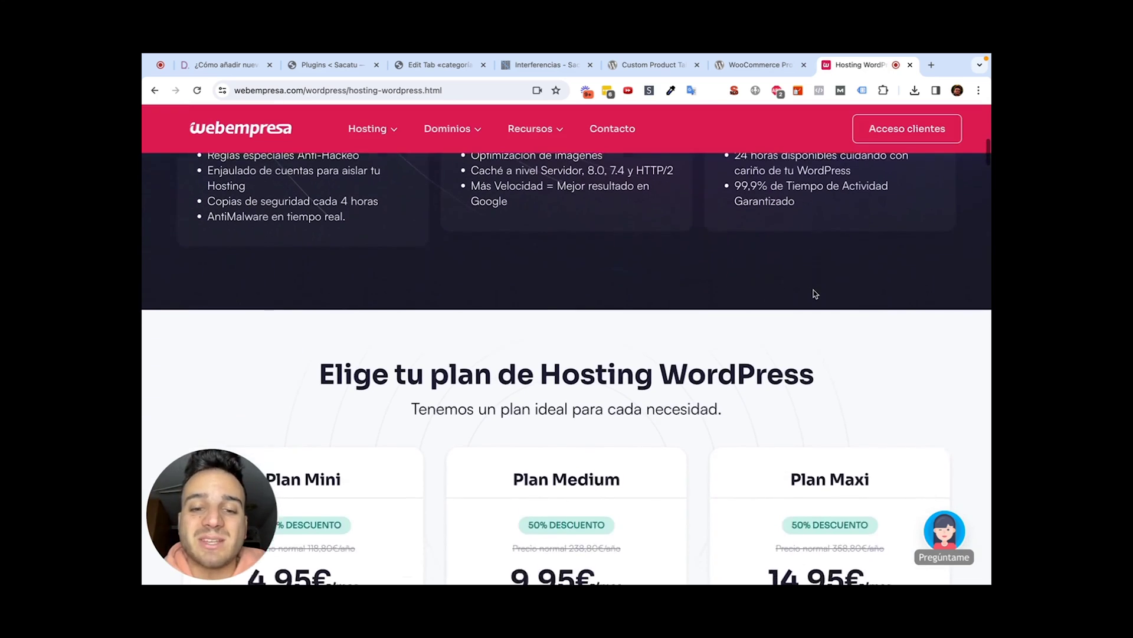
scroll(814, 293, down, 2)
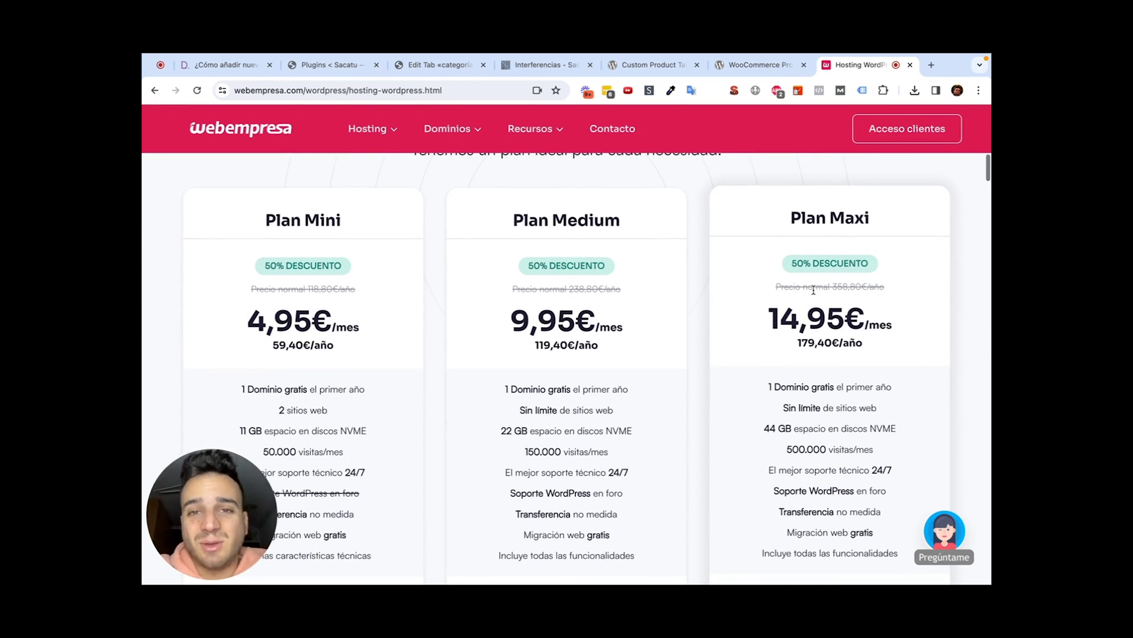
scroll(813, 289, down, 2)
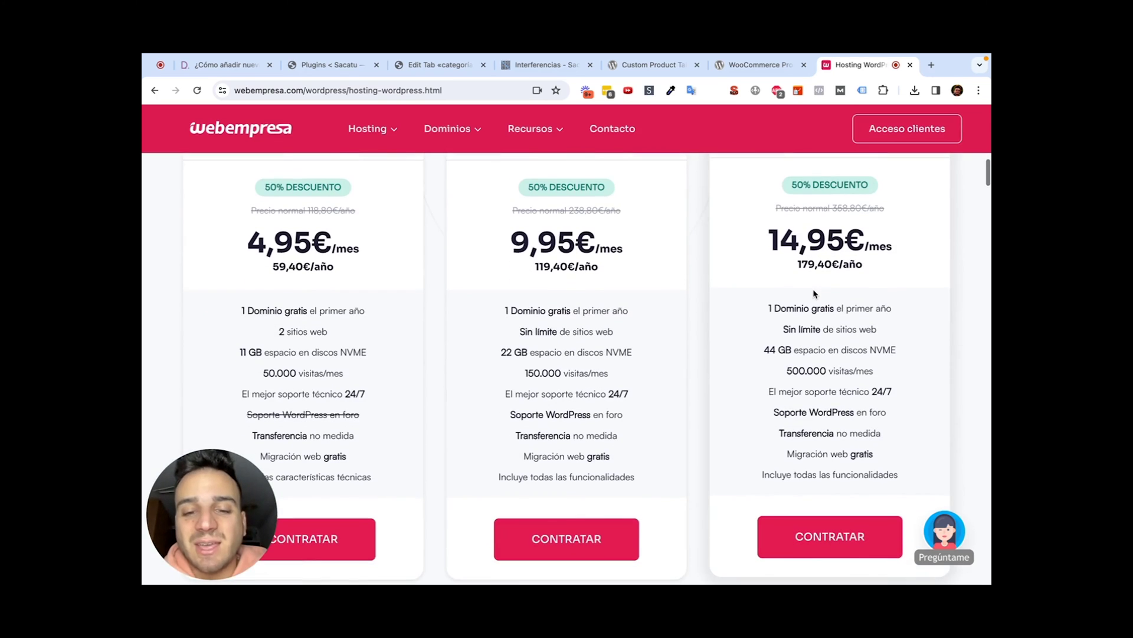
scroll(813, 294, down, 12)
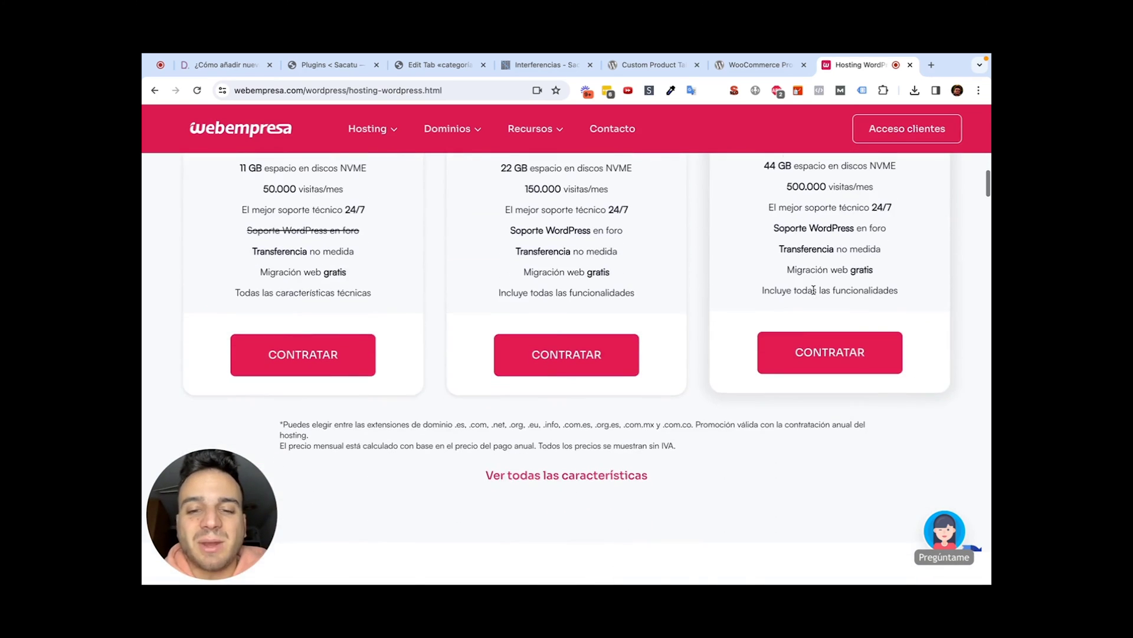
scroll(813, 293, down, 15)
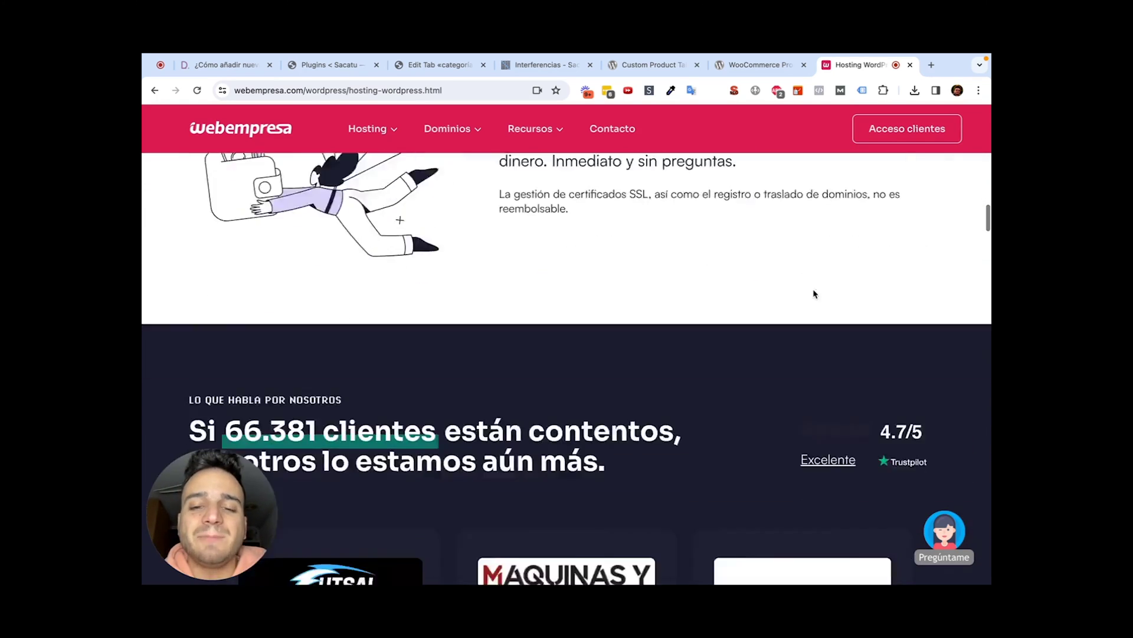
scroll(813, 294, down, 6)
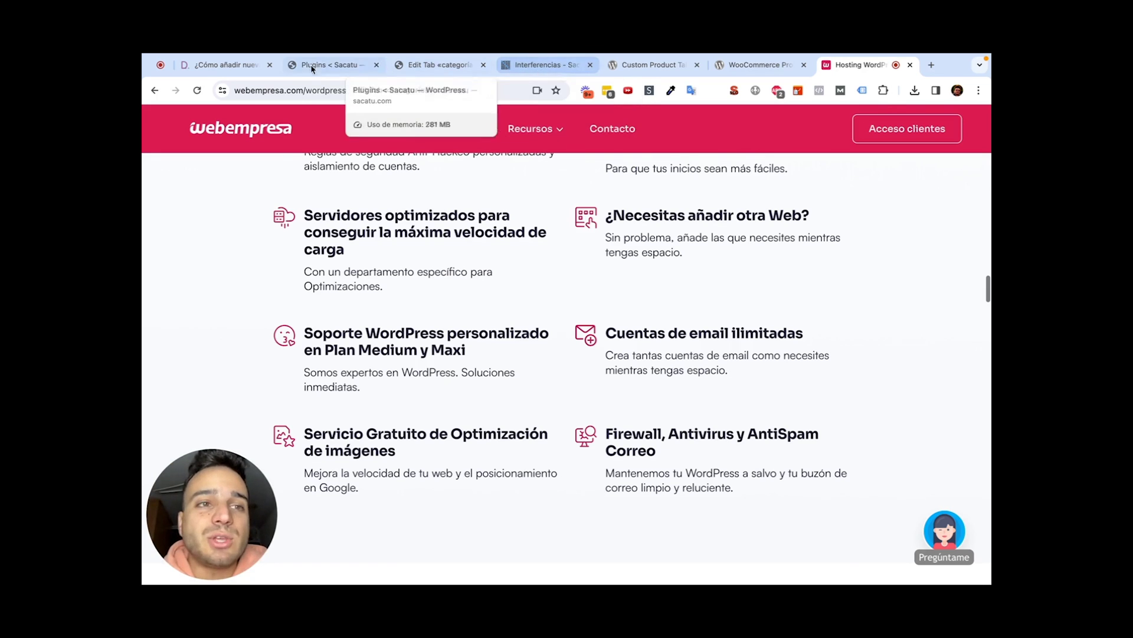
Go to the blog article on adding new WooCommerce product tabs and skim its introduction, index and plugin section.
click(247, 66)
scroll(522, 458, down, 3)
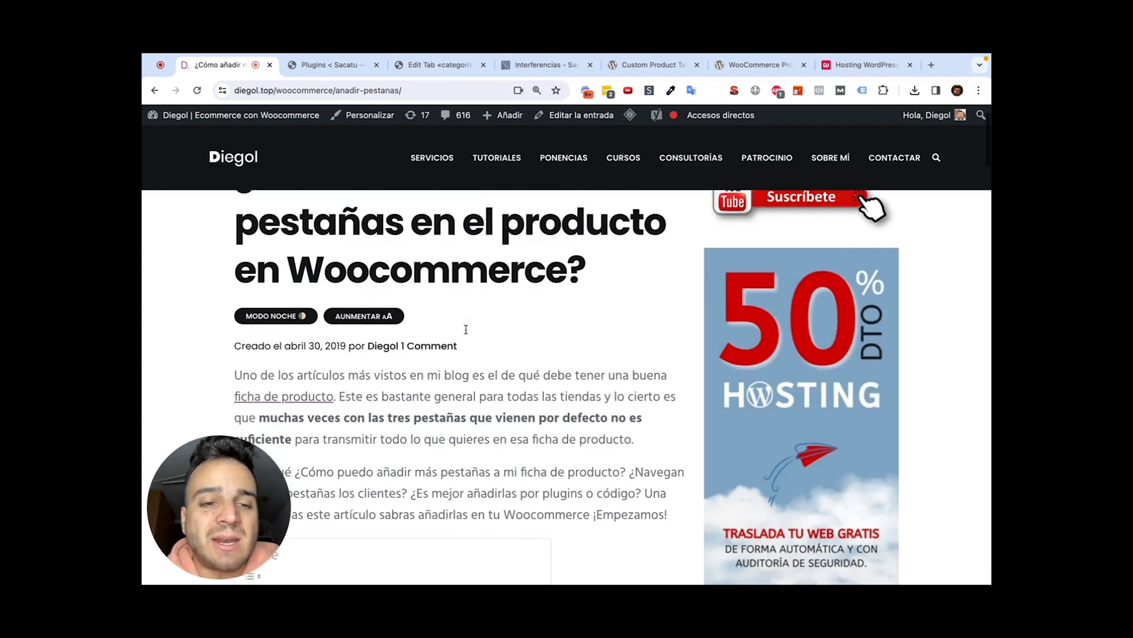
scroll(522, 457, down, 8)
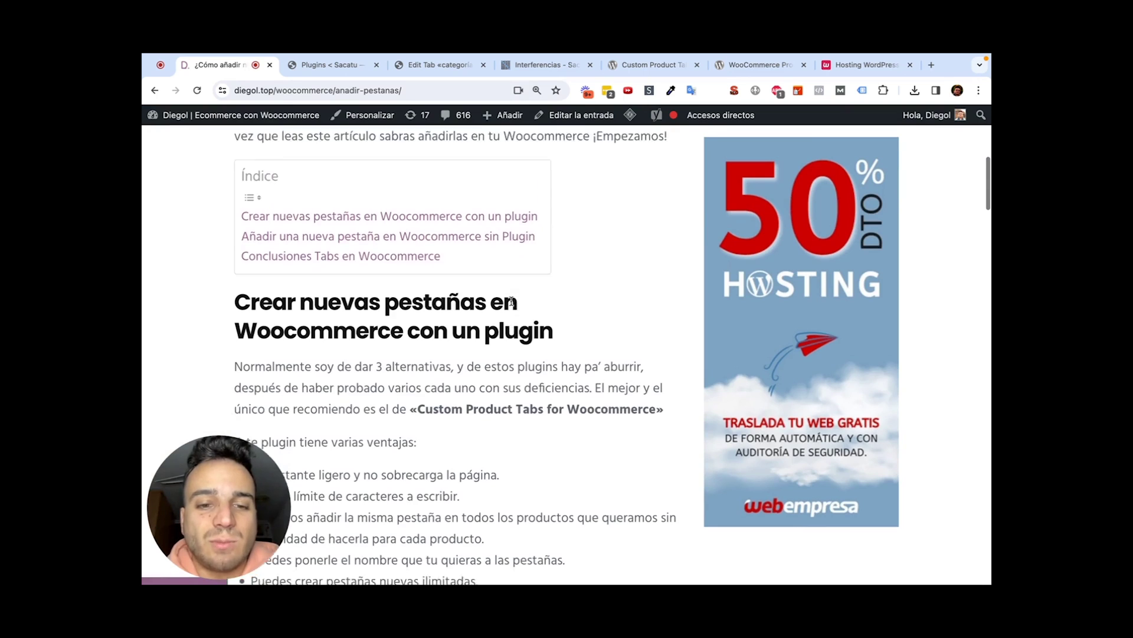
scroll(502, 373, up, 10)
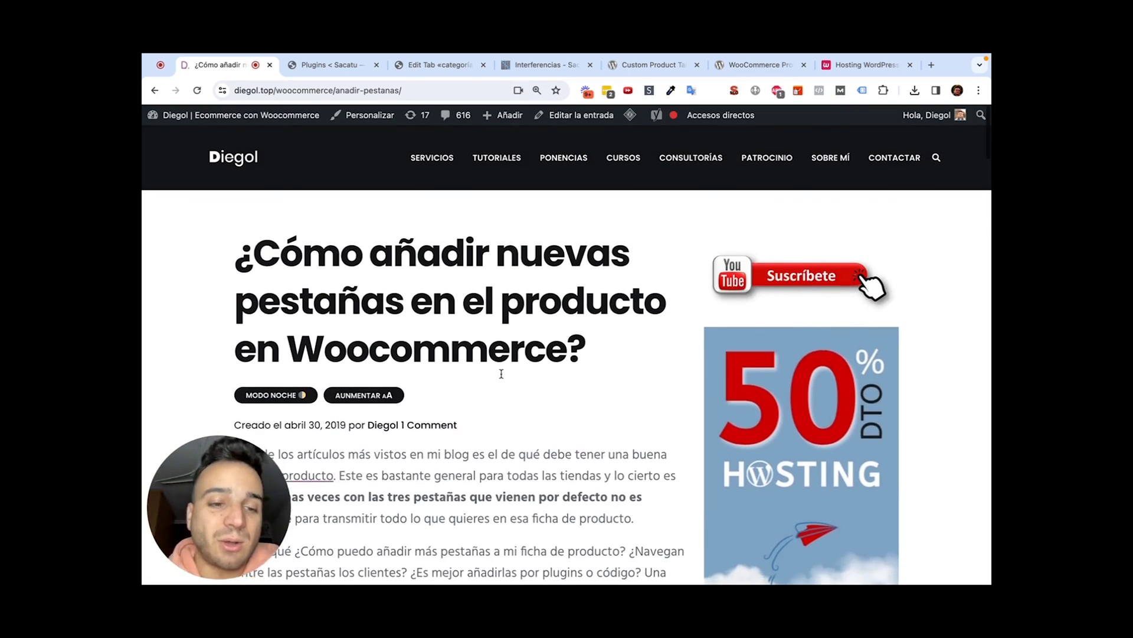